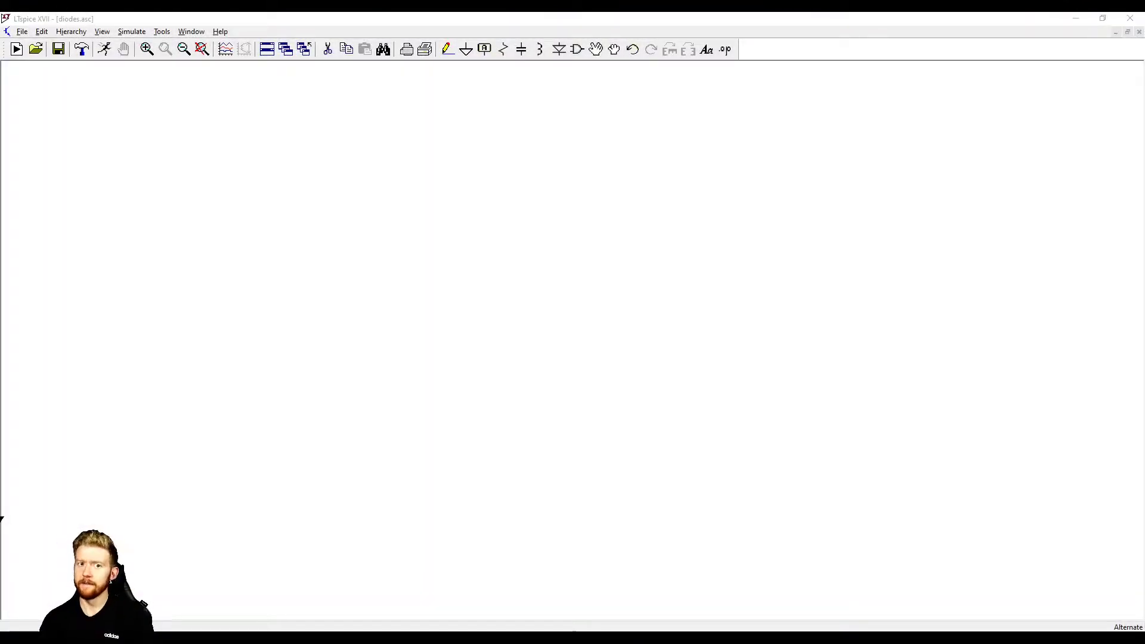
# Place a horizontally rotated diode D1 near the centre of the schematic.
pyautogui.click(413, 291)
pyautogui.press('Escape')
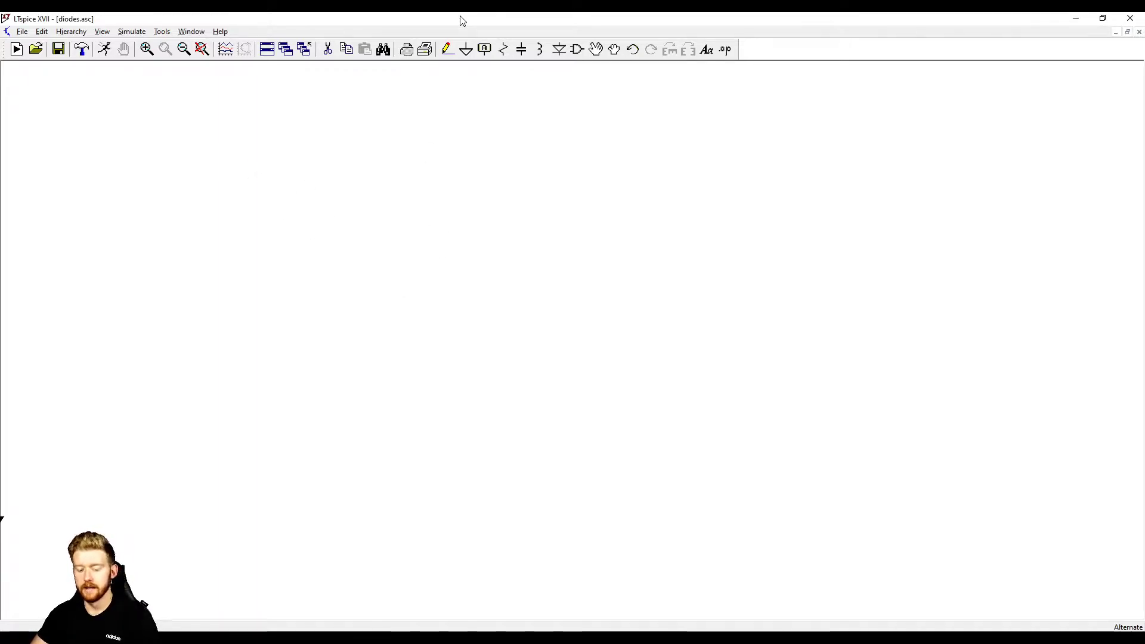
pyautogui.press('d')
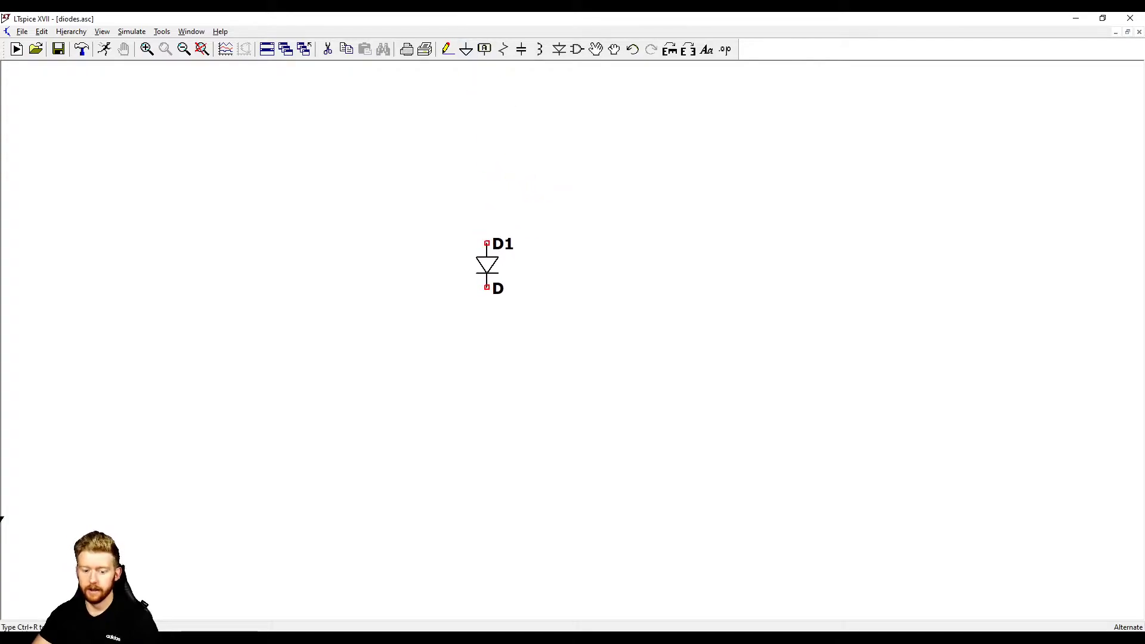
pyautogui.press('Escape')
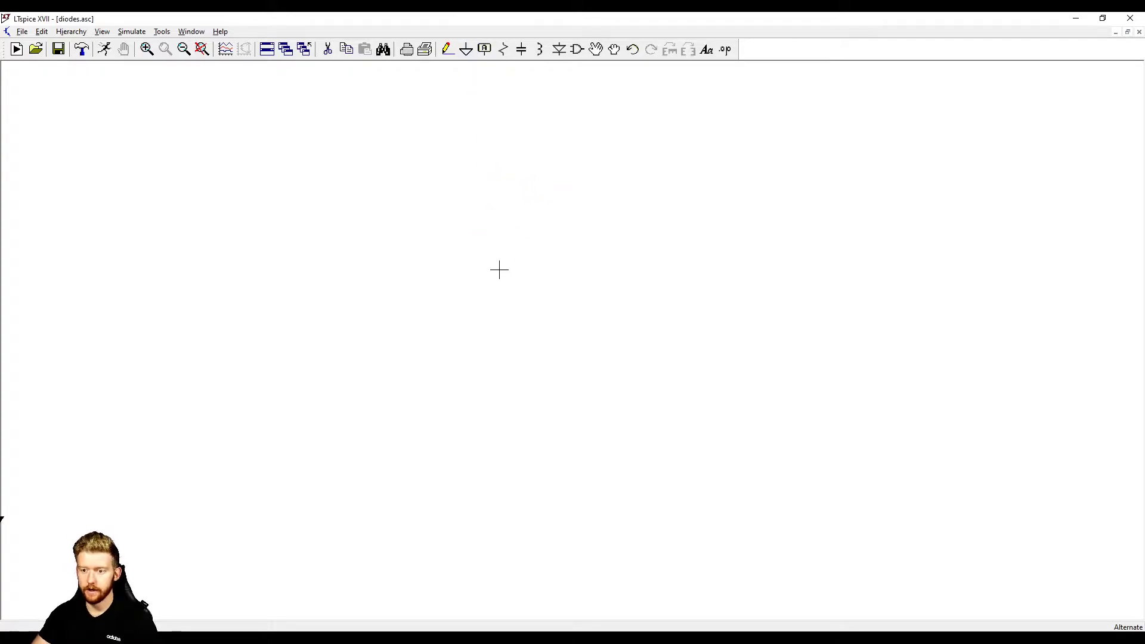
pyautogui.click(560, 52)
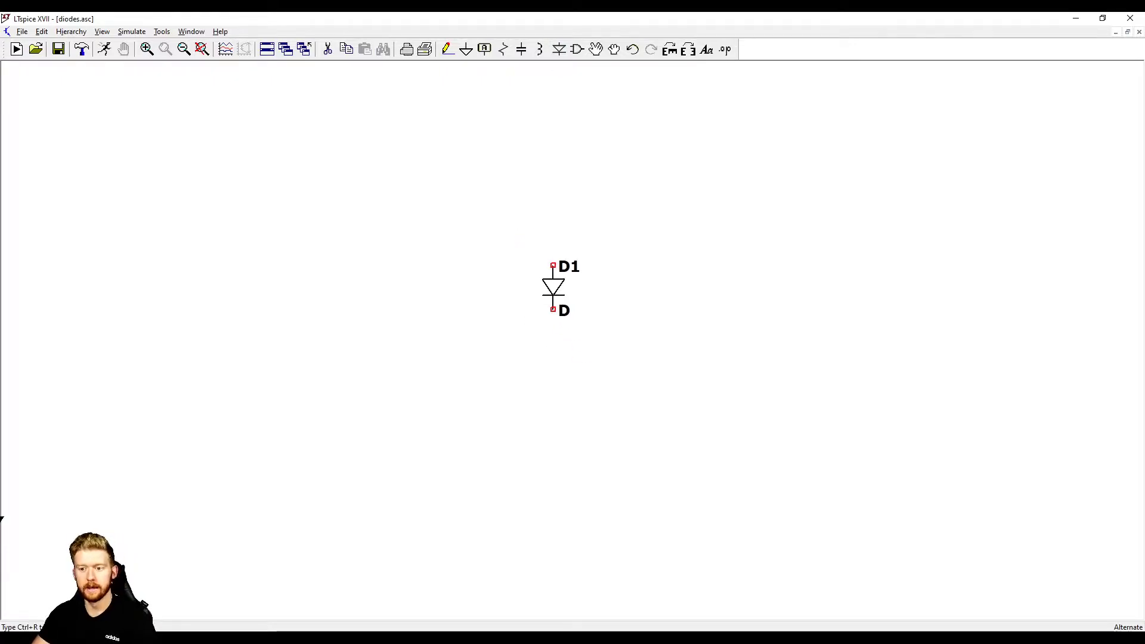
pyautogui.hotkey('ctrl', 'r')
pyautogui.hotkey('ctrl', 'r')
pyautogui.hotkey('ctrl', 'r')
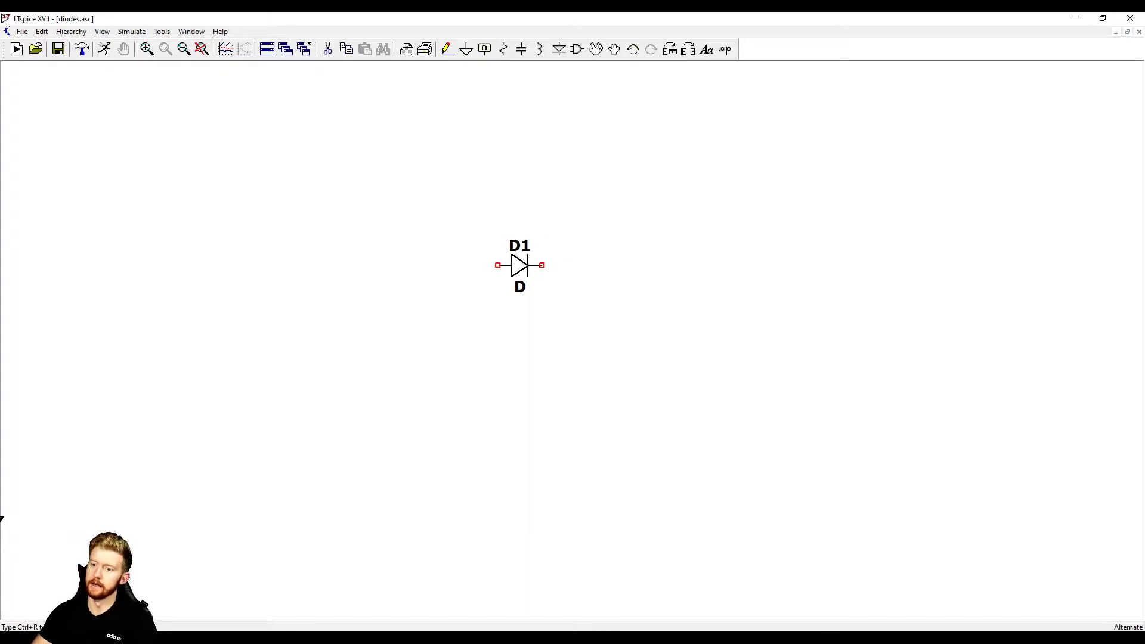
pyautogui.click(519, 277)
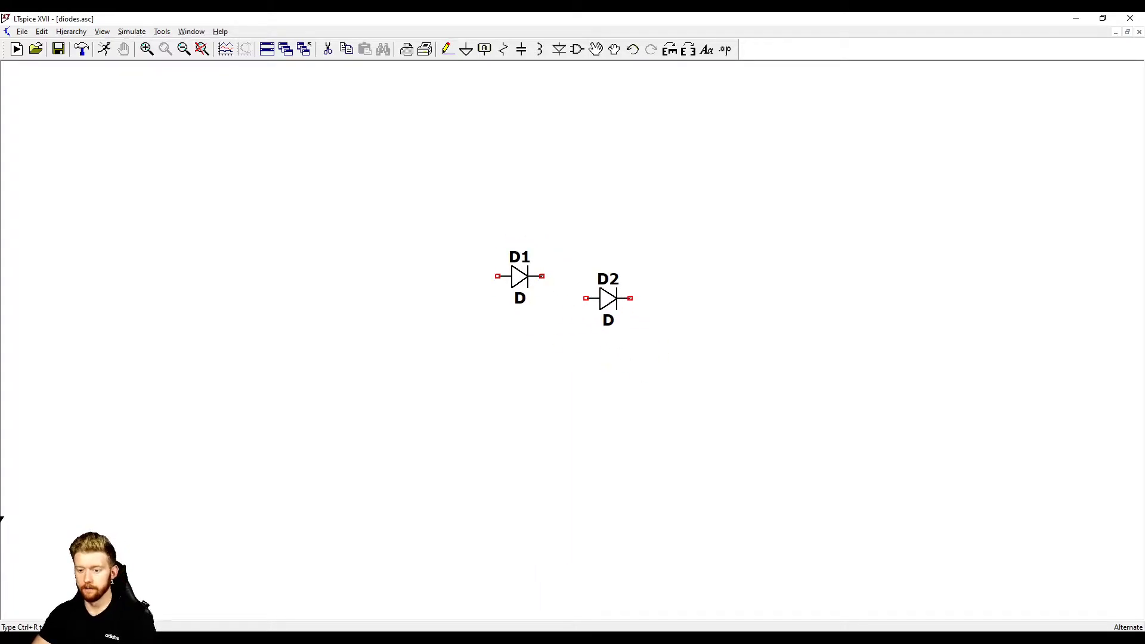
pyautogui.press('Escape')
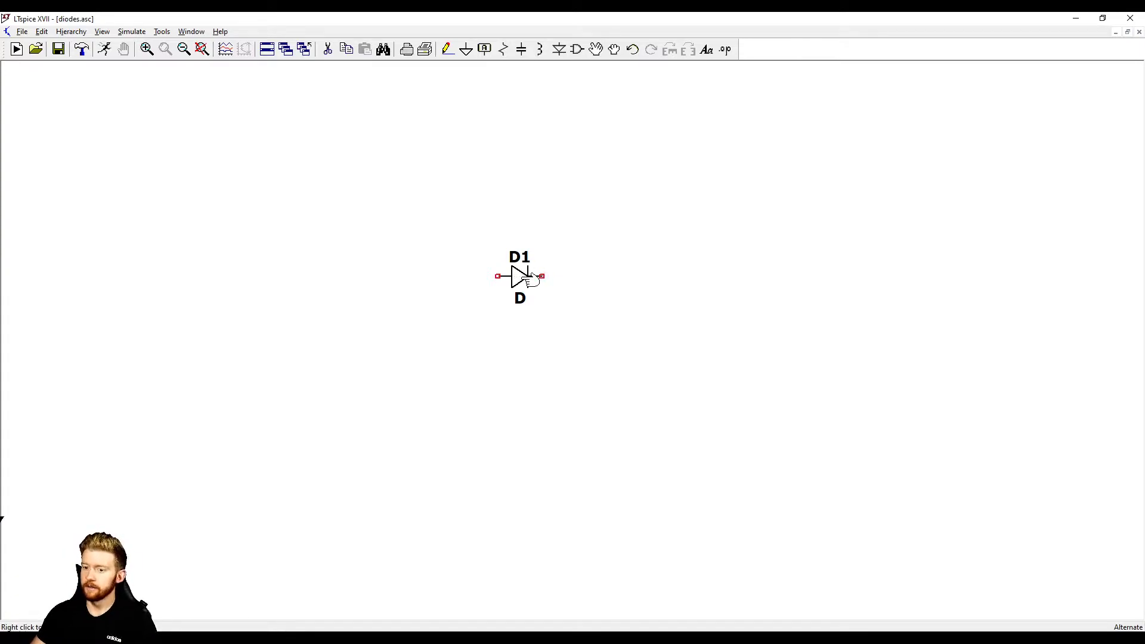
# Assign the 1N914 diode model to D1.
pyautogui.rightClick(522, 277)
pyautogui.click(619, 302)
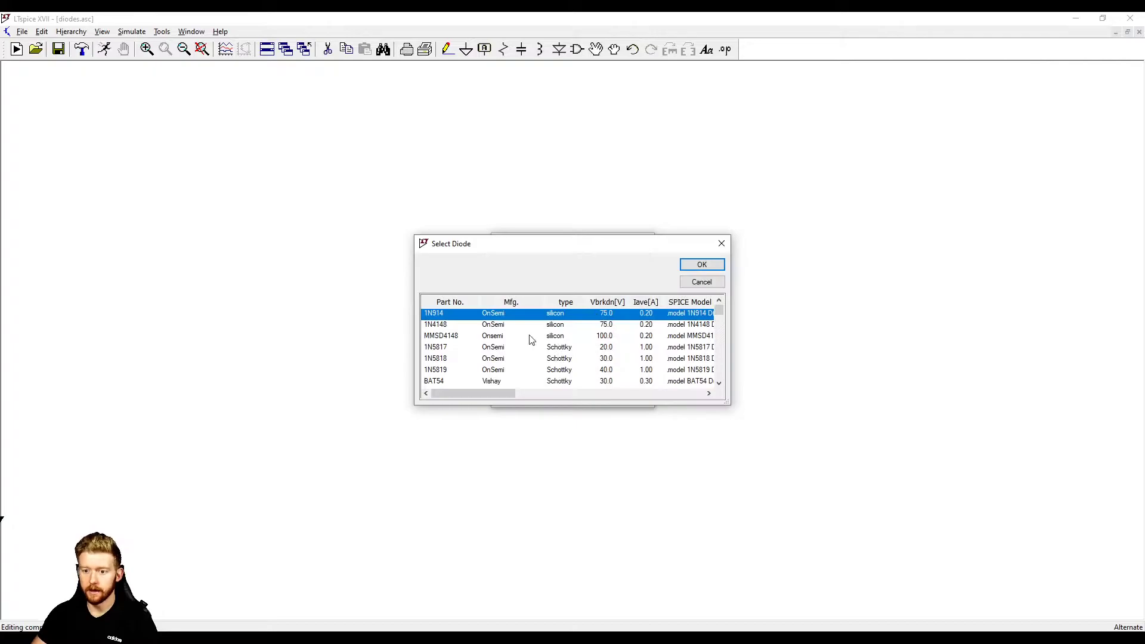
pyautogui.doubleClick(453, 316)
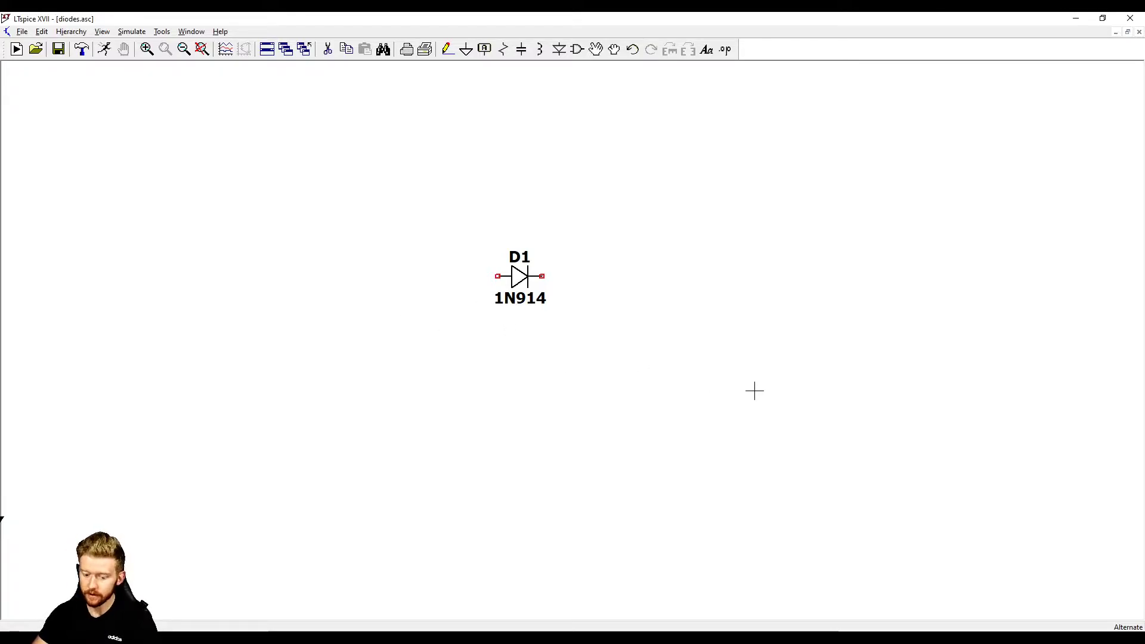
# Place a ground symbol below and to the right of D1.
pyautogui.press('g')
pyautogui.click(586, 321)
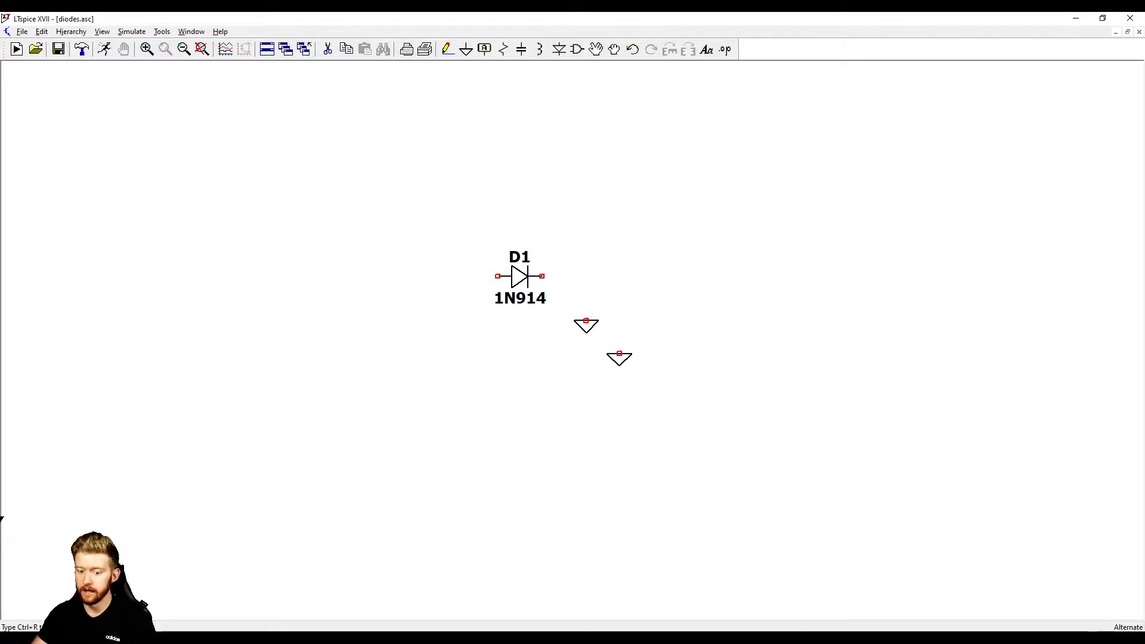
pyautogui.press('F7')
pyautogui.press('F9')
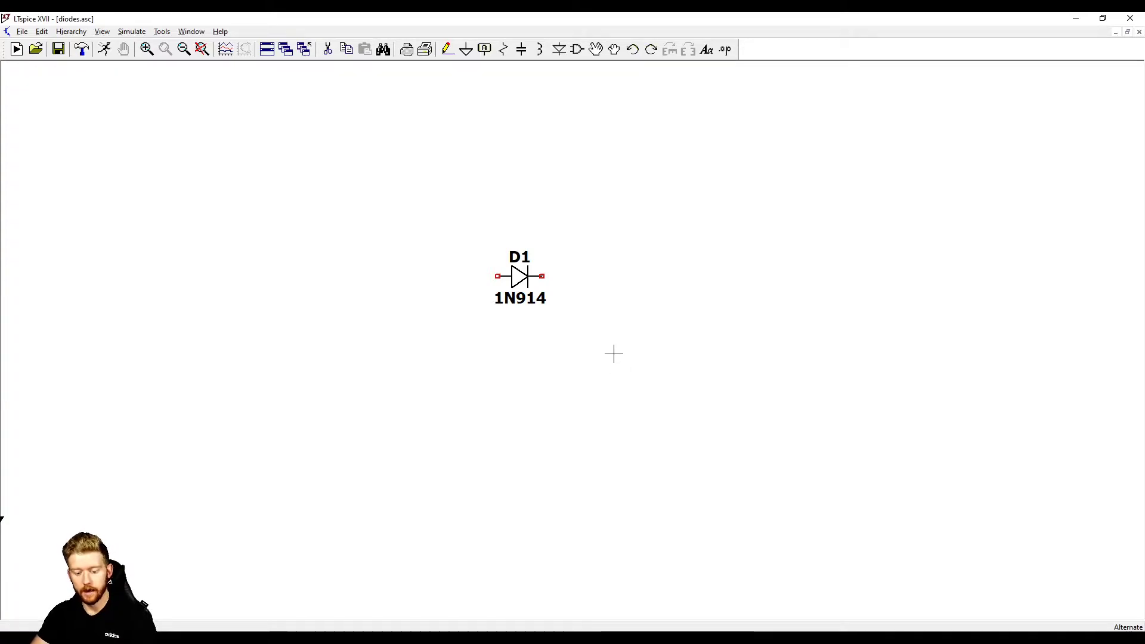
pyautogui.hotkey('shift', 'F9')
pyautogui.press('g')
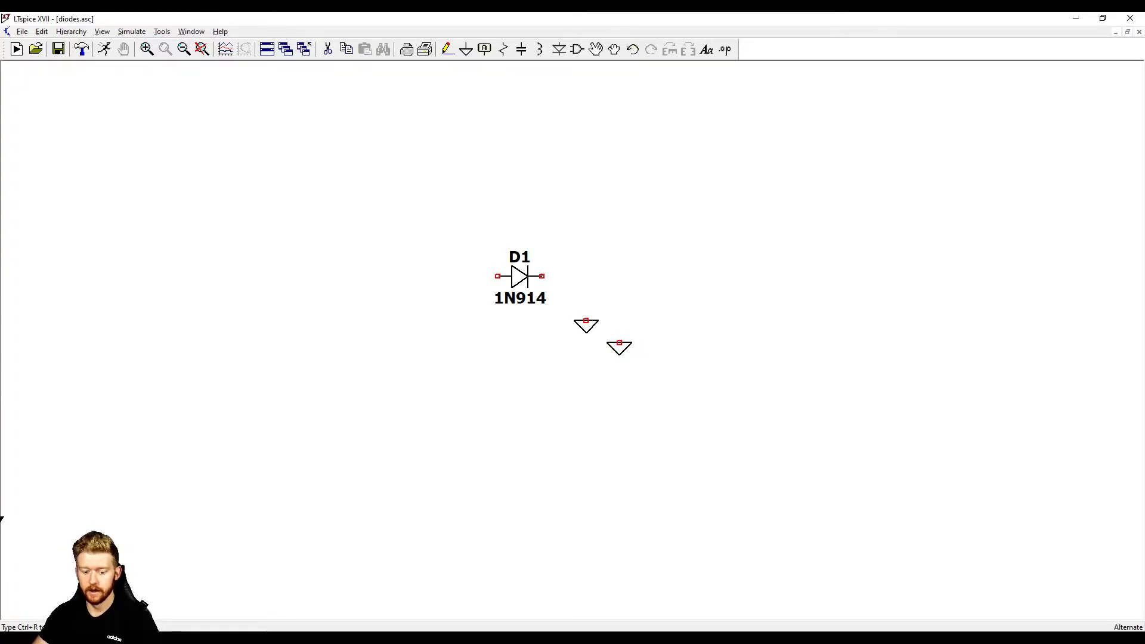
# Wire the ground's pin to D1's cathode.
pyautogui.press('F3')
pyautogui.click(586, 320)
pyautogui.click(542, 276)
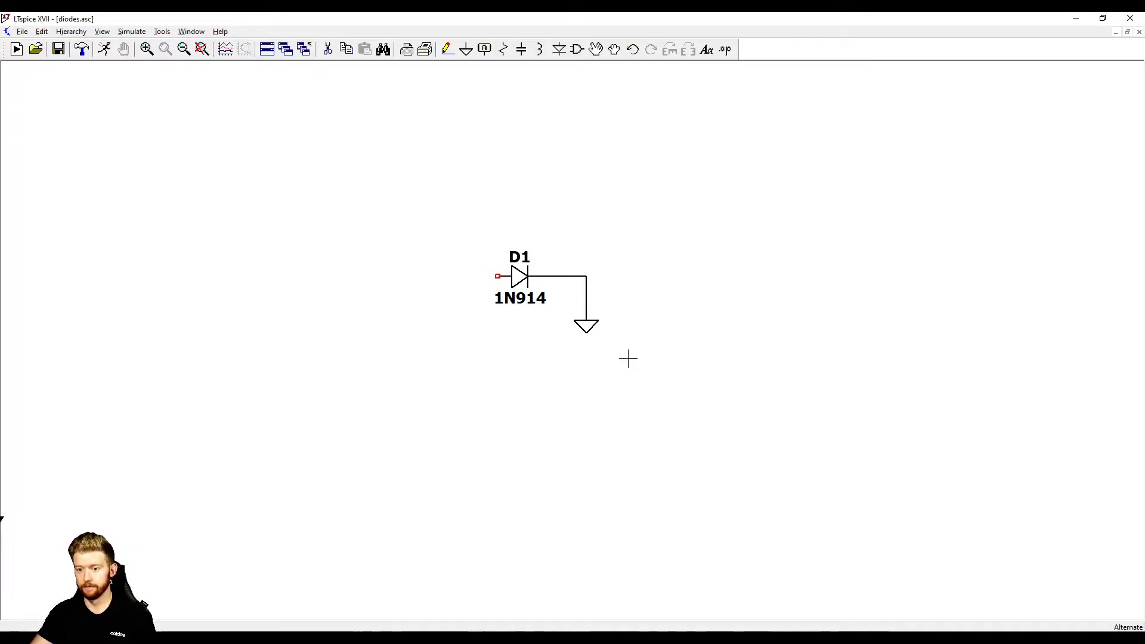
# Place a single voltage source V1 to the left of the diode.
pyautogui.press('F2')
pyautogui.write('vol')
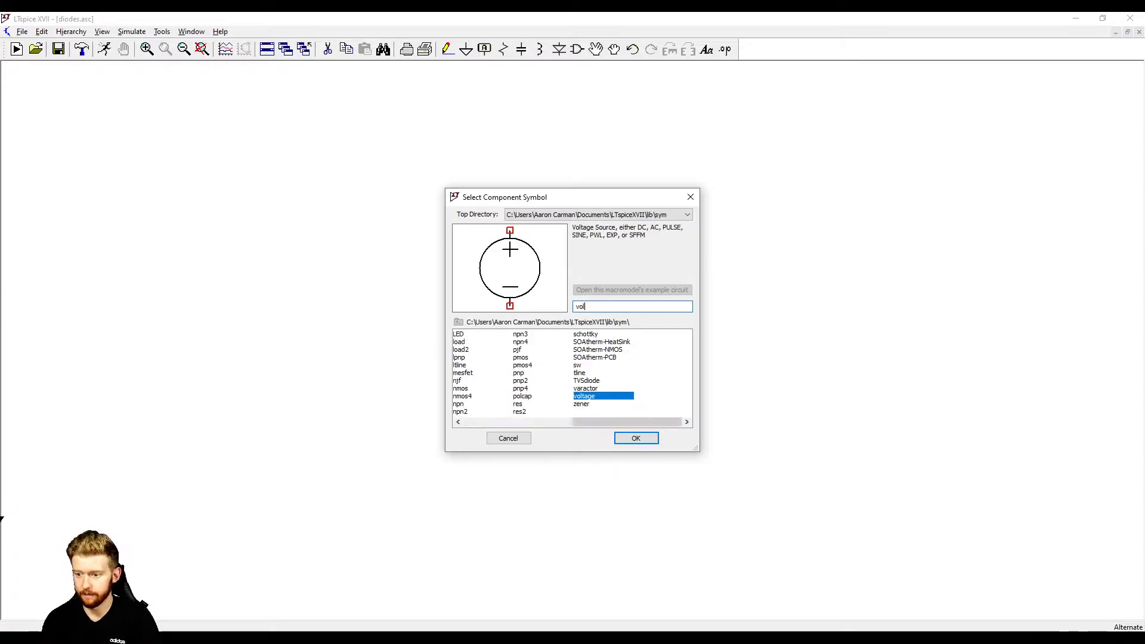
pyautogui.write('t')
pyautogui.press('Return')
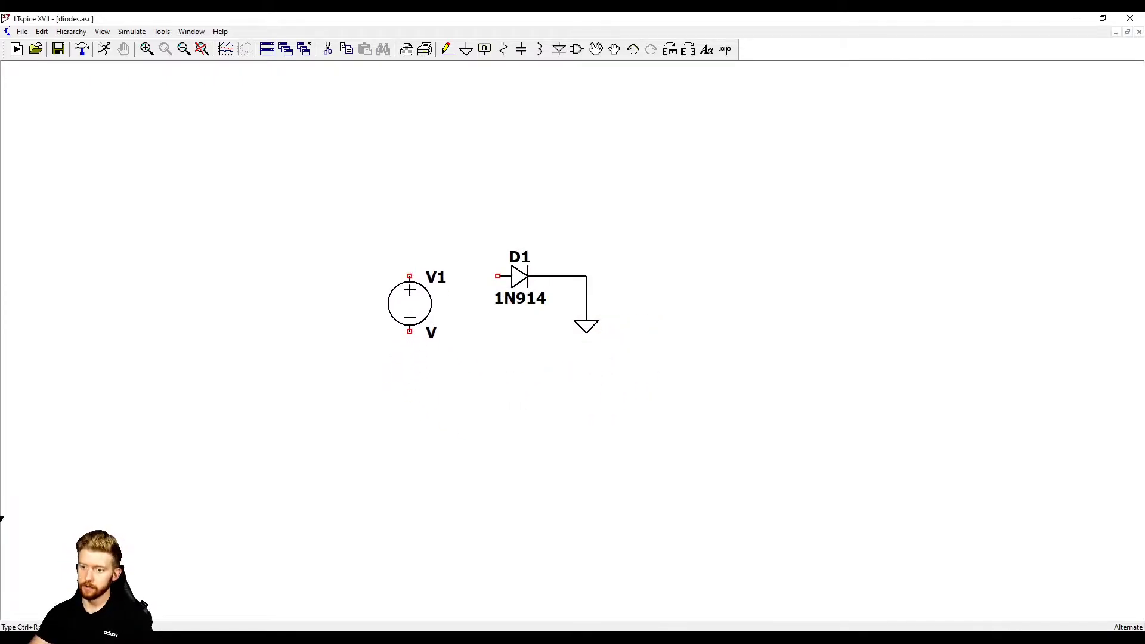
pyautogui.click(398, 304)
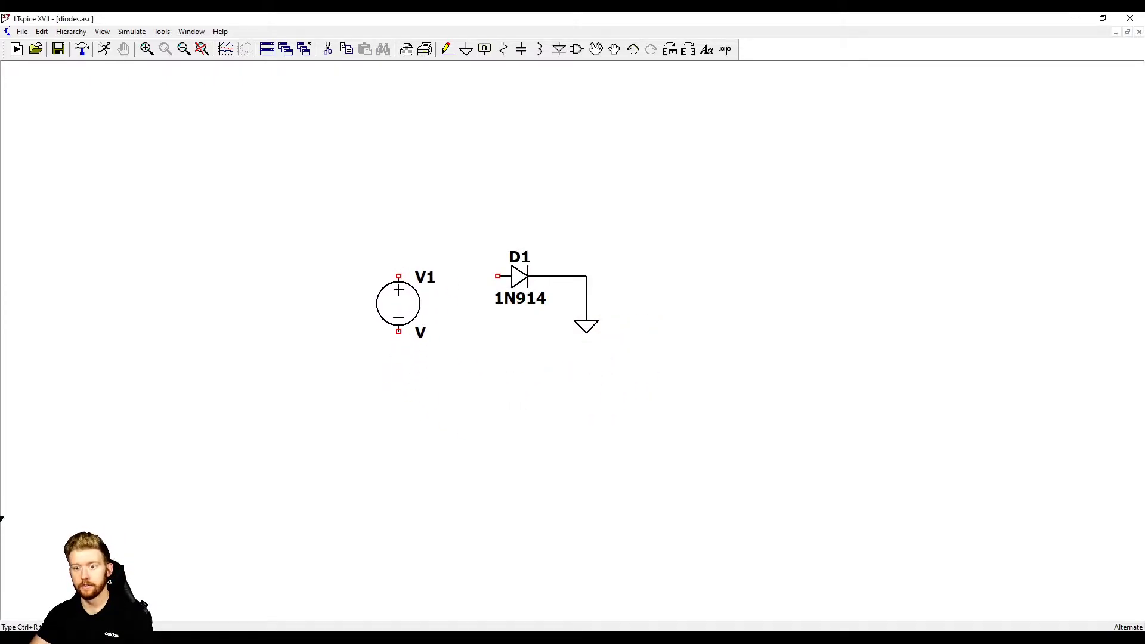
pyautogui.click(432, 357)
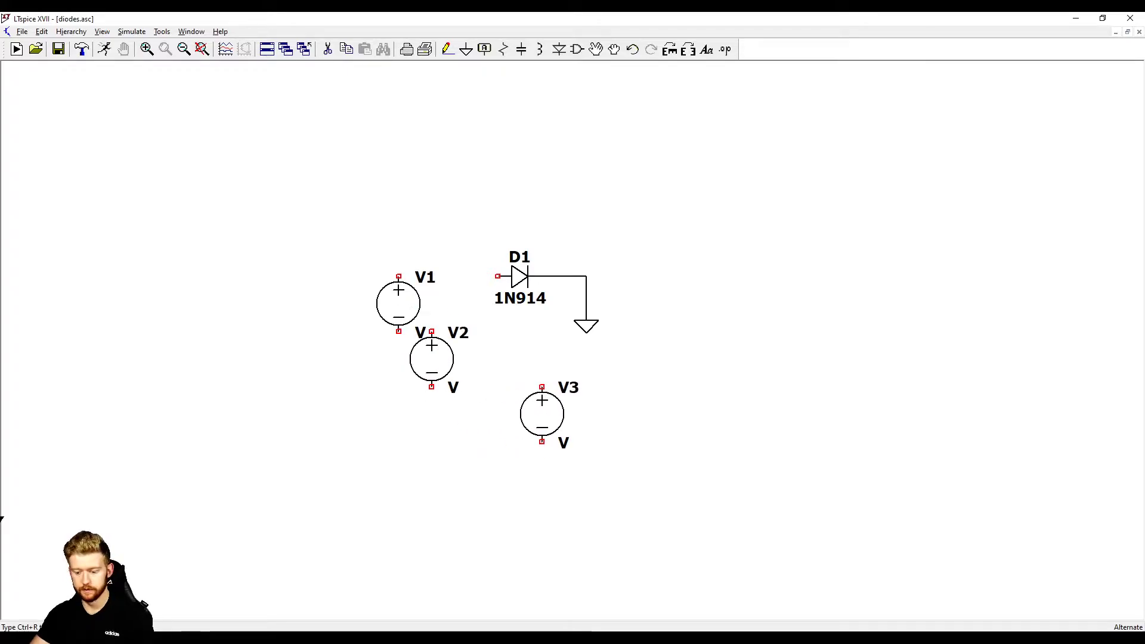
pyautogui.press('Escape')
pyautogui.hotkey('ctrl', 'z')
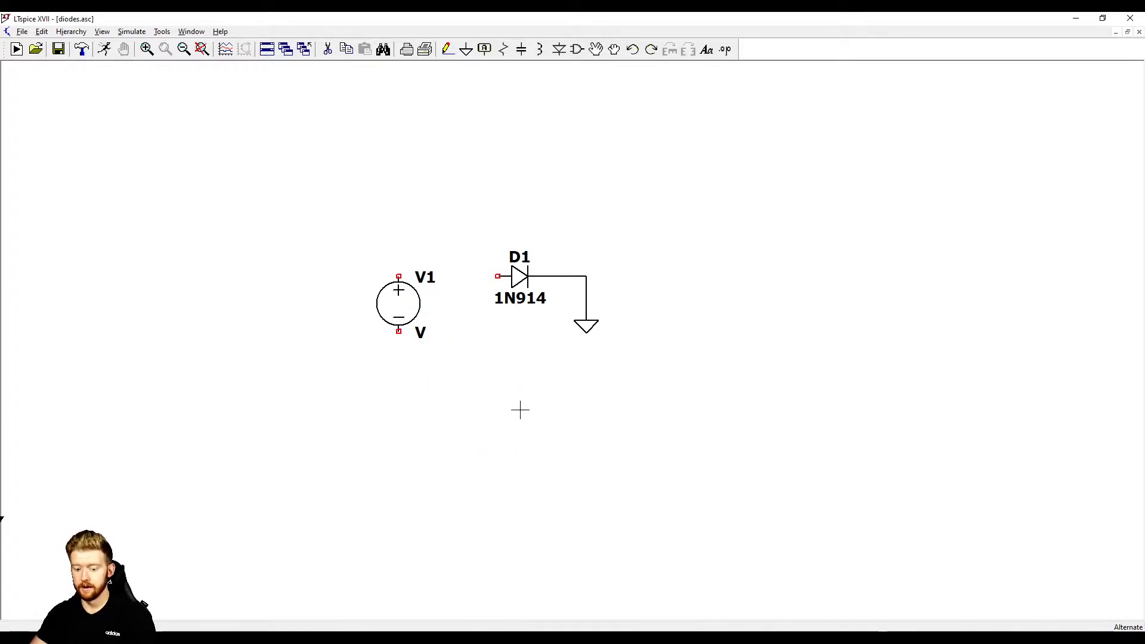
# Ground V1's negative pin and wire its positive pin to D1's anode.
pyautogui.press('g')
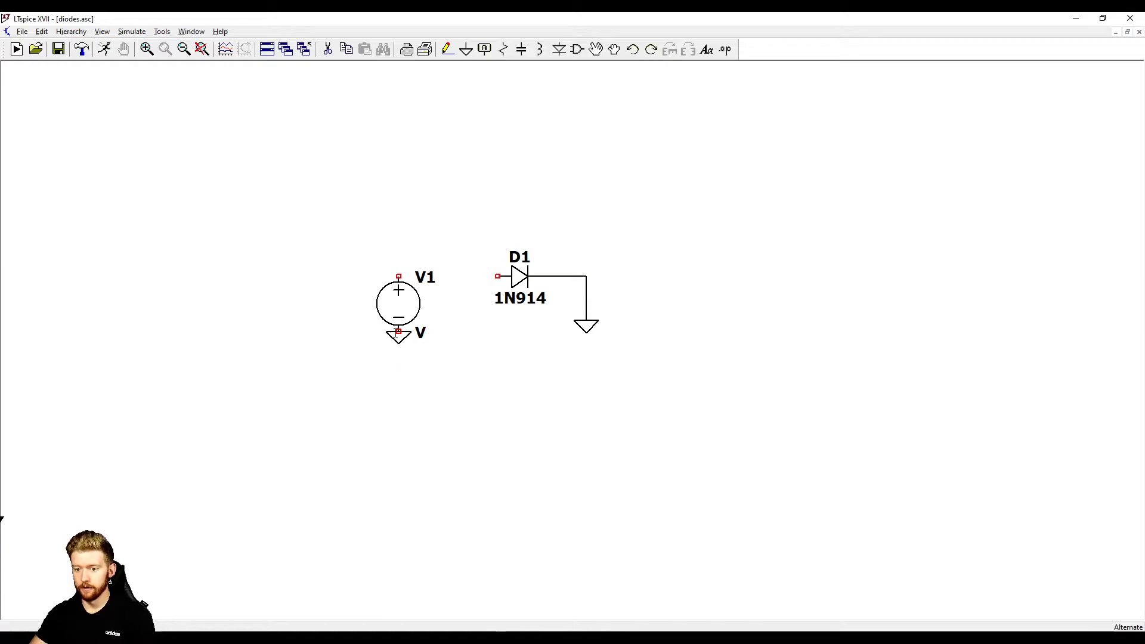
pyautogui.click(398, 332)
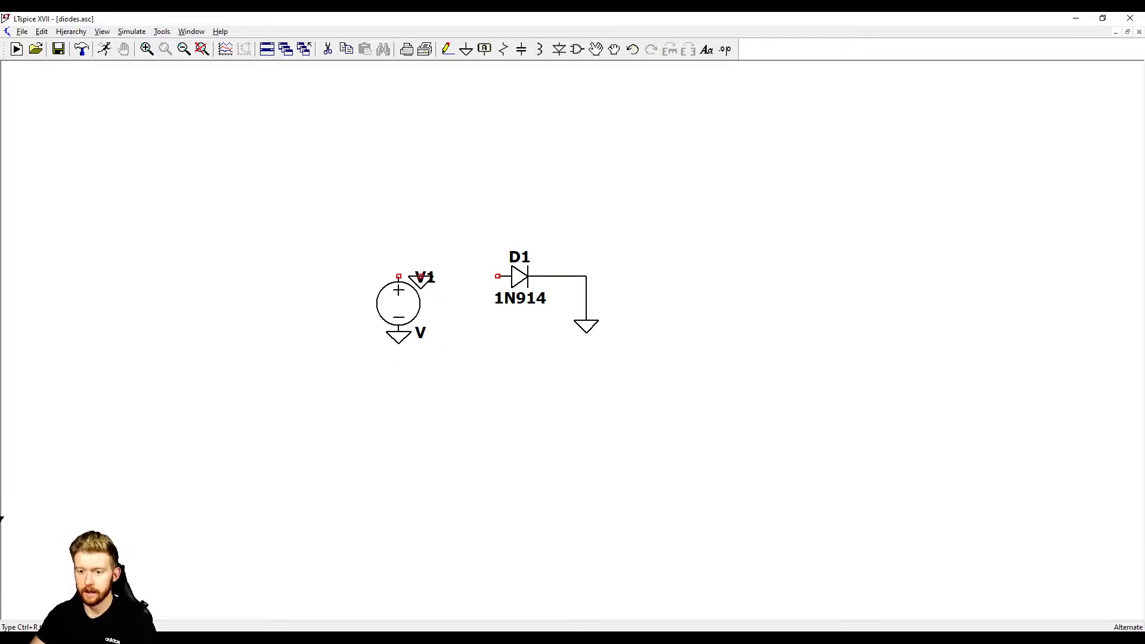
pyautogui.press('F3')
pyautogui.click(399, 276)
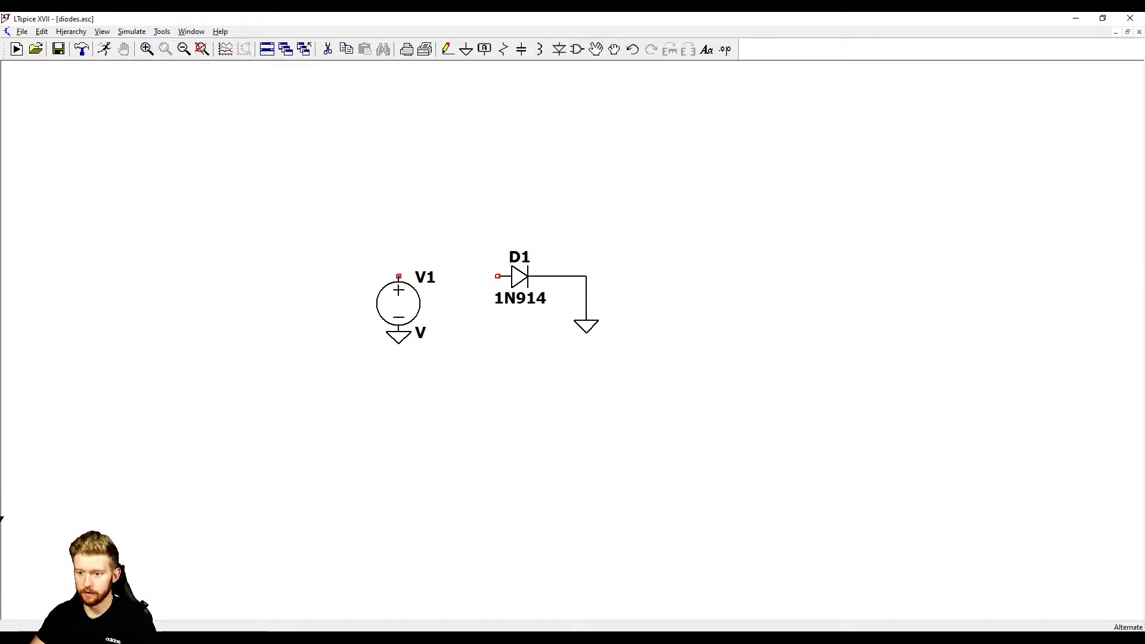
pyautogui.click(498, 276)
pyautogui.press('Escape')
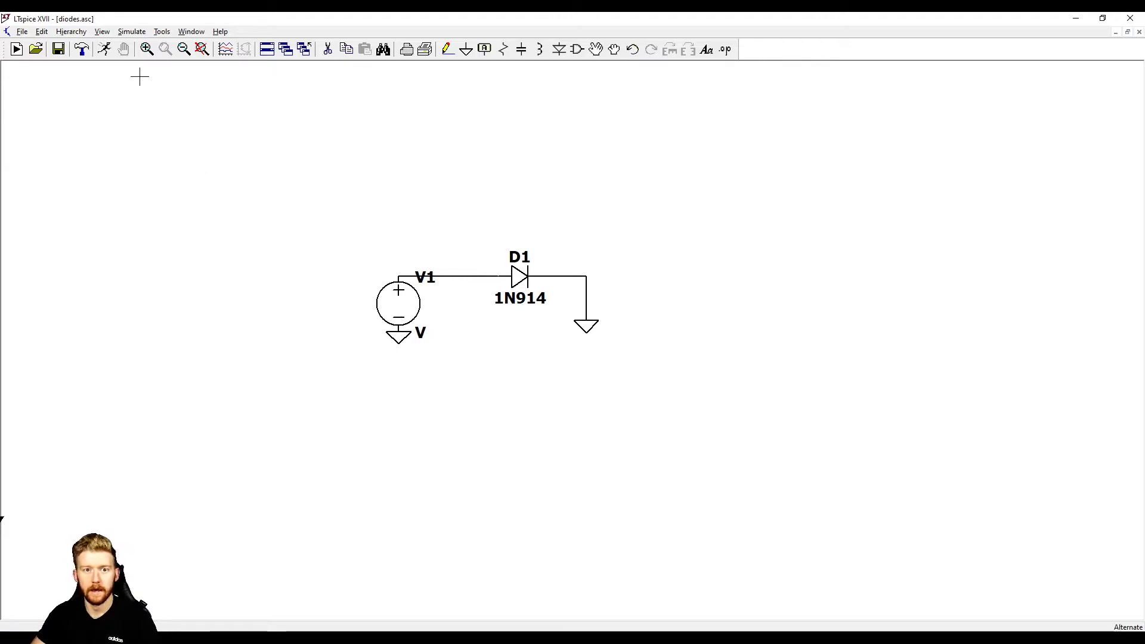
# Choose a DC sweep analysis with V1 as the swept source.
pyautogui.click(105, 51)
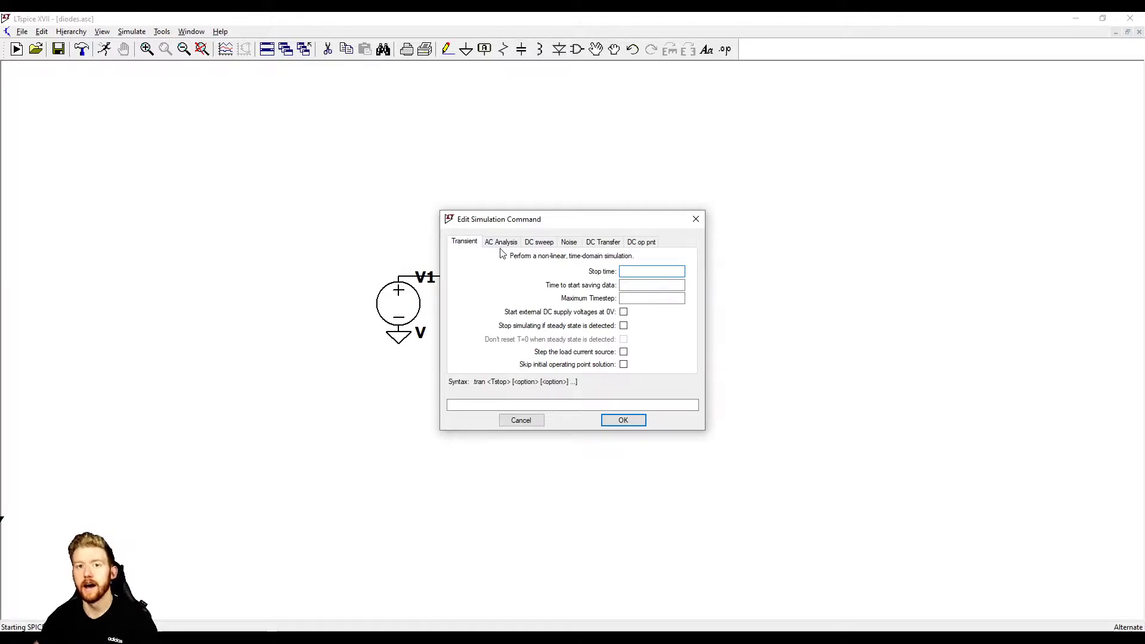
pyautogui.click(539, 242)
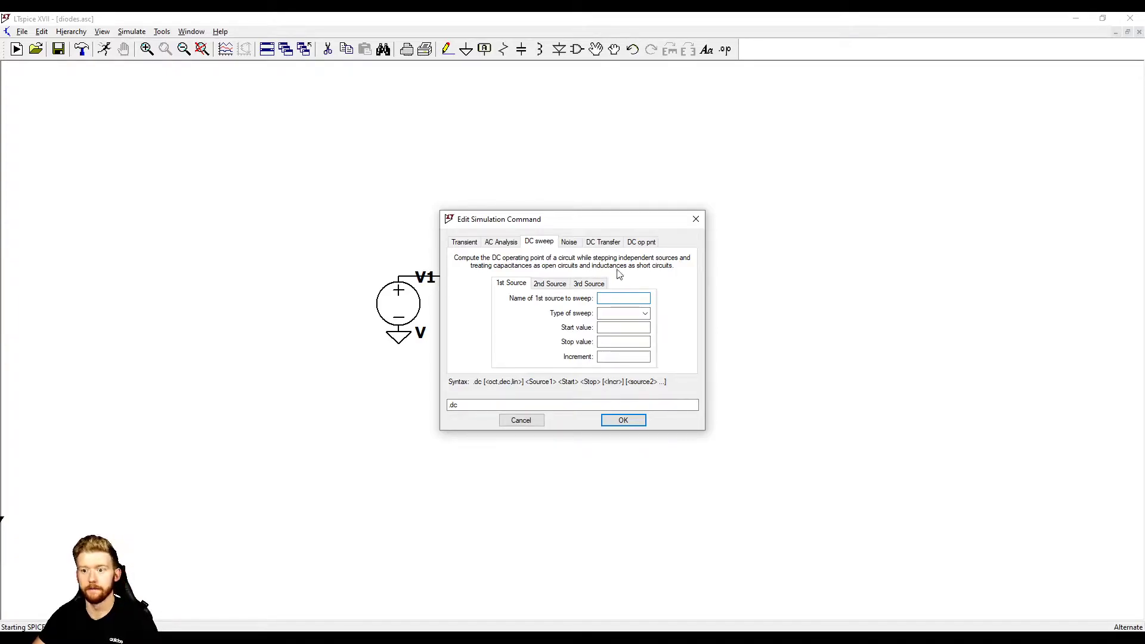
pyautogui.moveTo(593, 220); pyautogui.dragTo(743, 180)
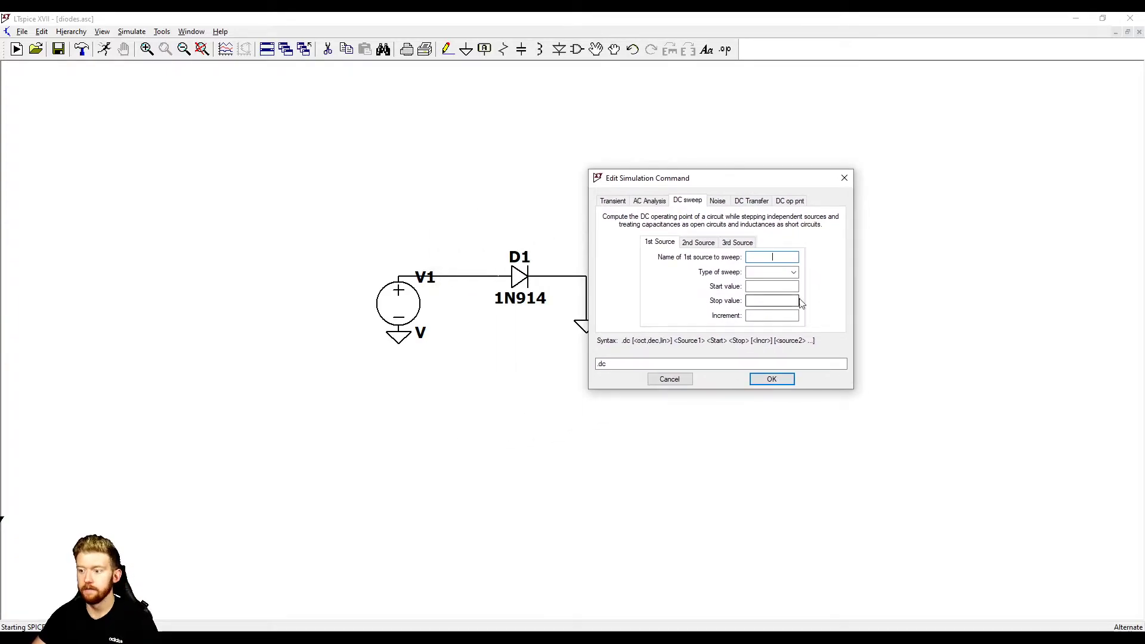
pyautogui.write('V1')
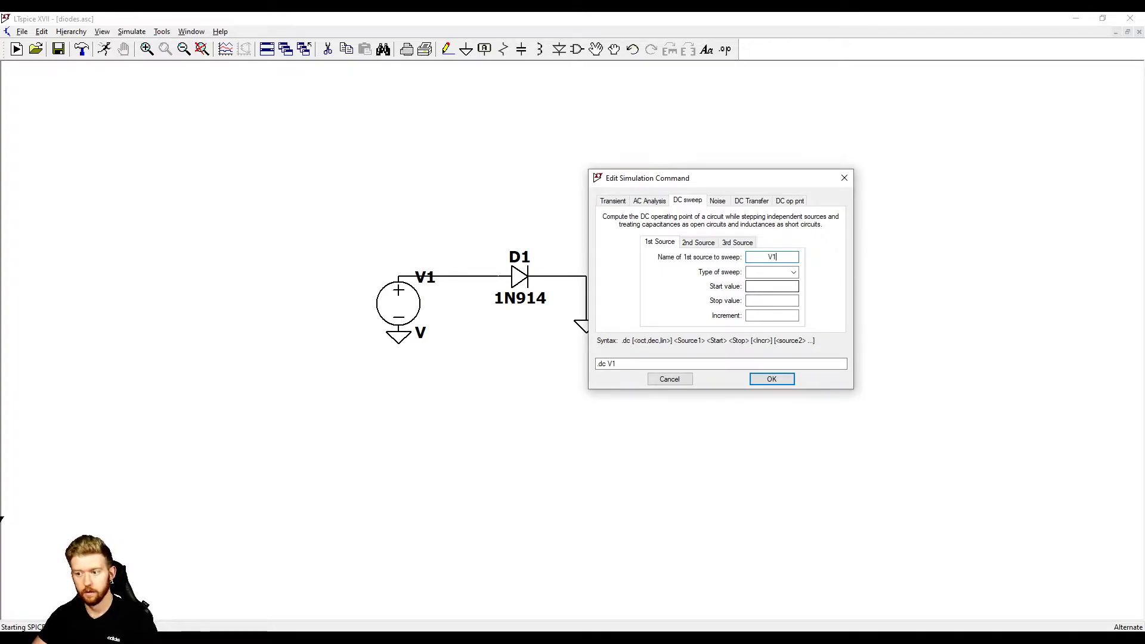
pyautogui.moveTo(742, 183); pyautogui.dragTo(706, 150)
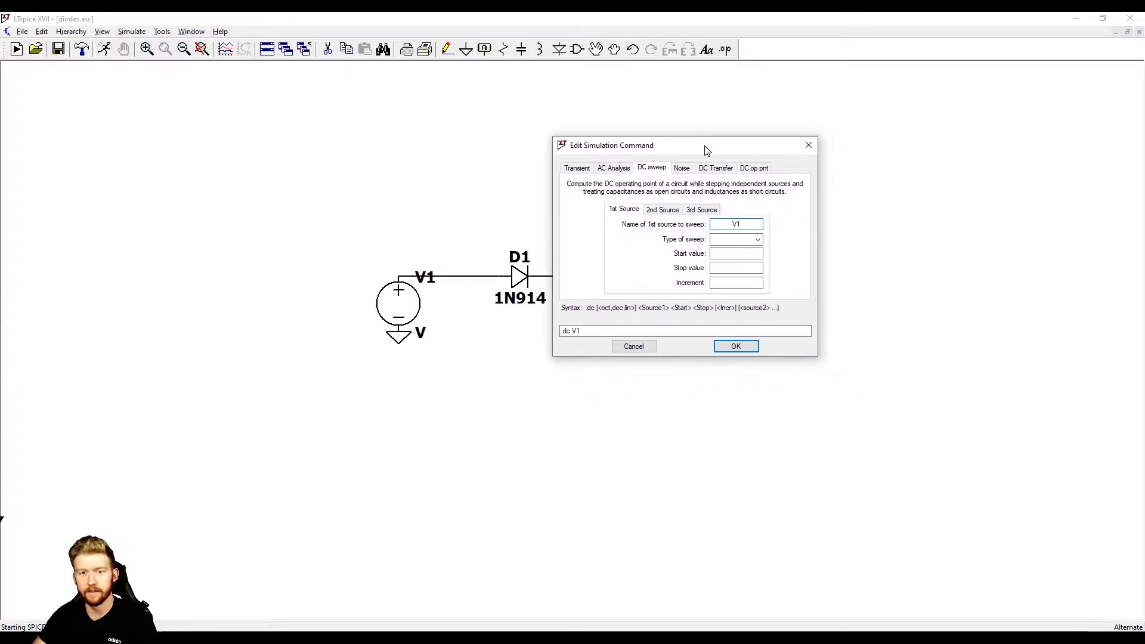
# Set a linear sweep from -3 to 1 in 1m increments and run it.
pyautogui.click(758, 239)
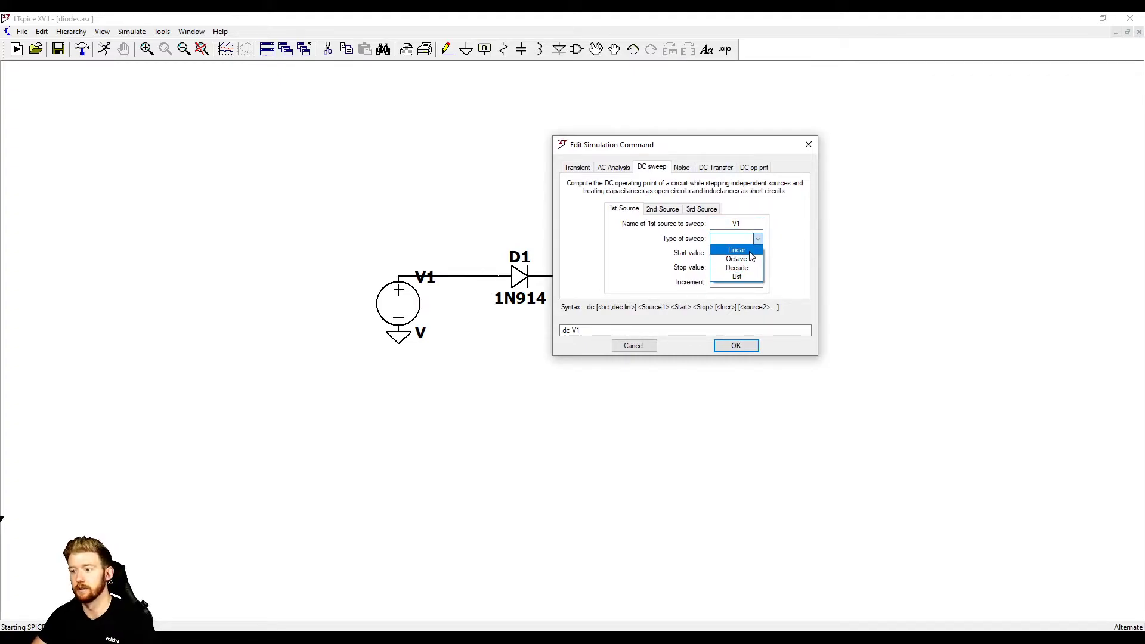
pyautogui.click(751, 251)
pyautogui.click(751, 252)
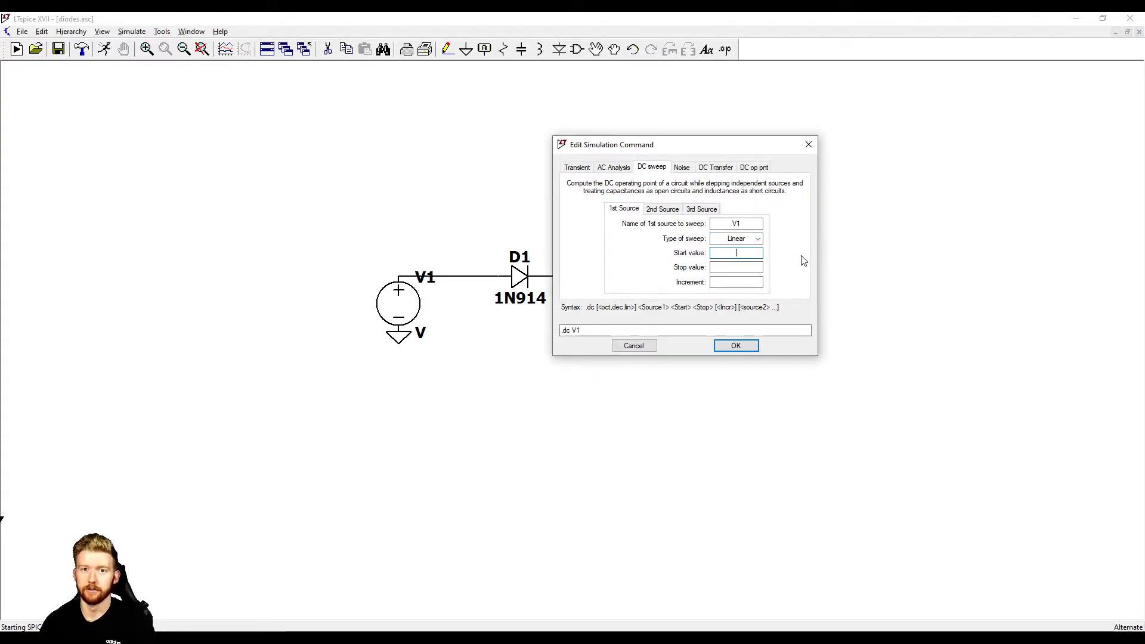
pyautogui.write('-3')
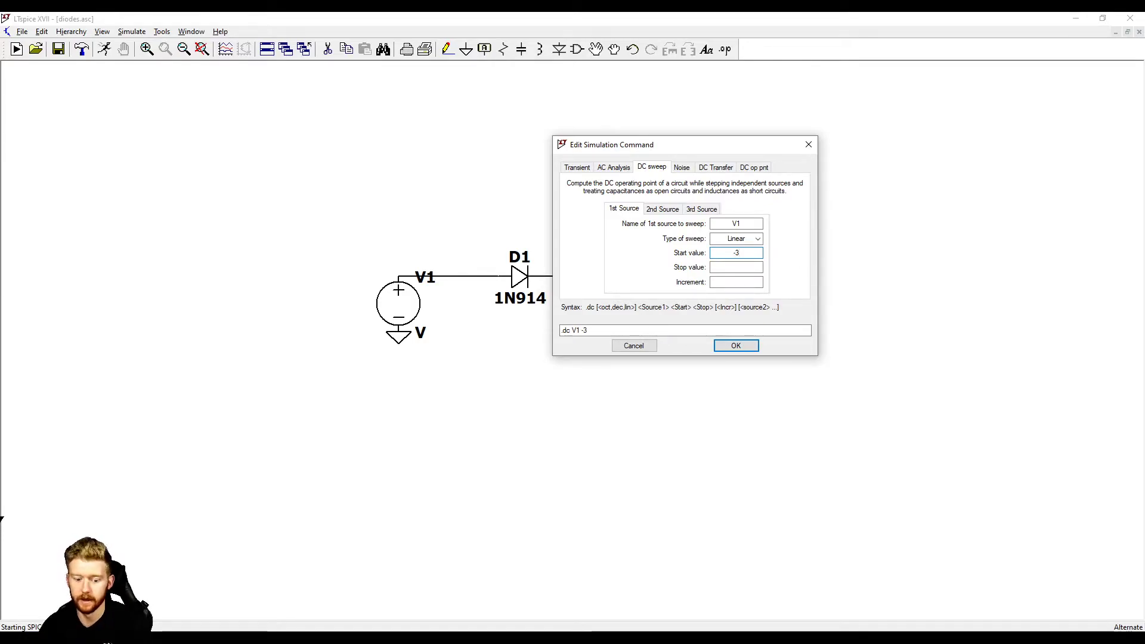
pyautogui.press('Tab')
pyautogui.write('1 ')
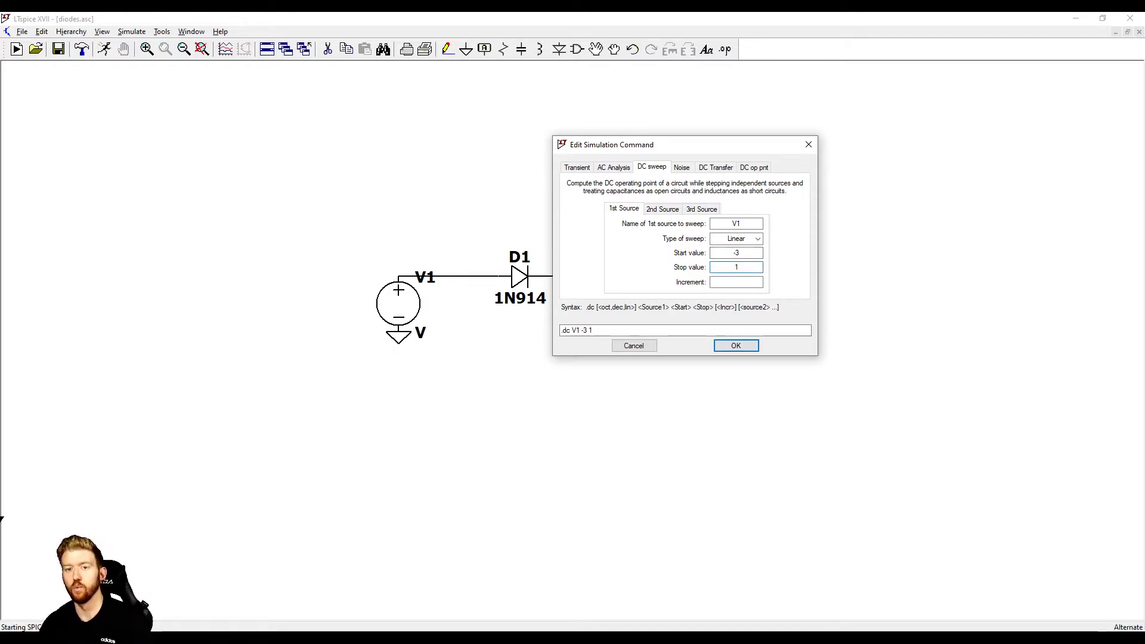
pyautogui.write('1m')
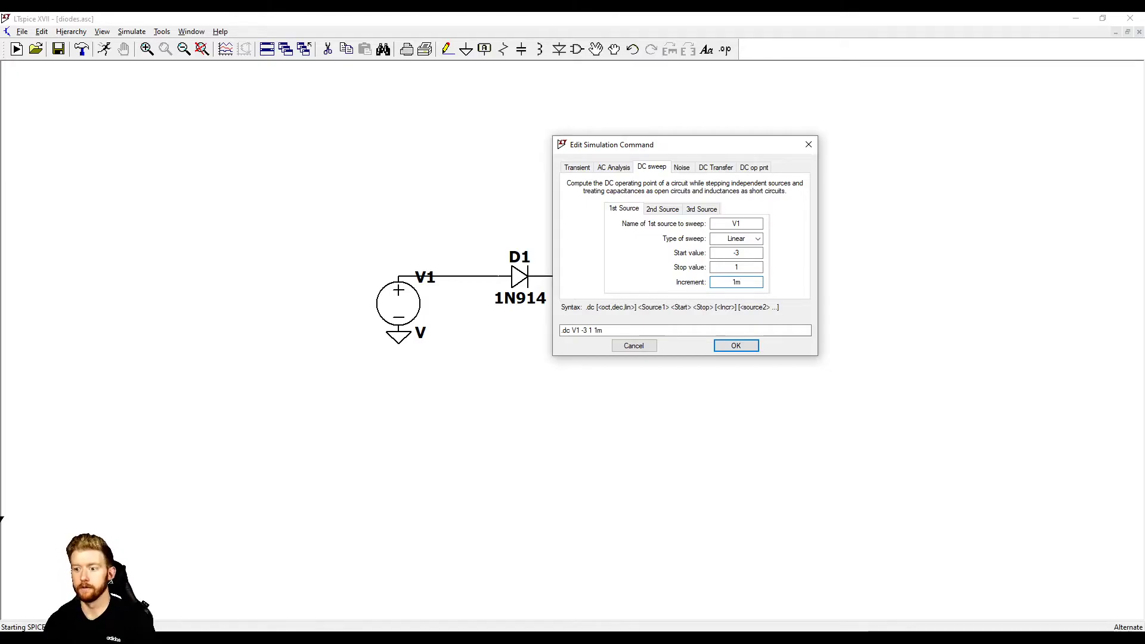
pyautogui.press('Return')
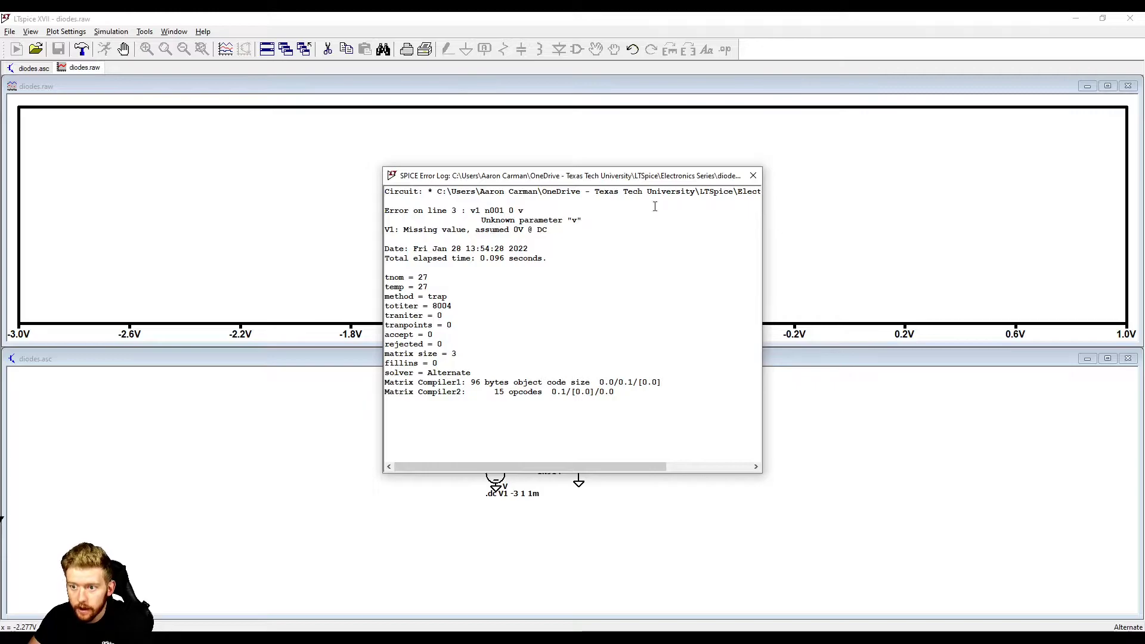
# Close the error log, check V1's value, and plot V(n001) on the V1–D1 wire.
pyautogui.click(753, 175)
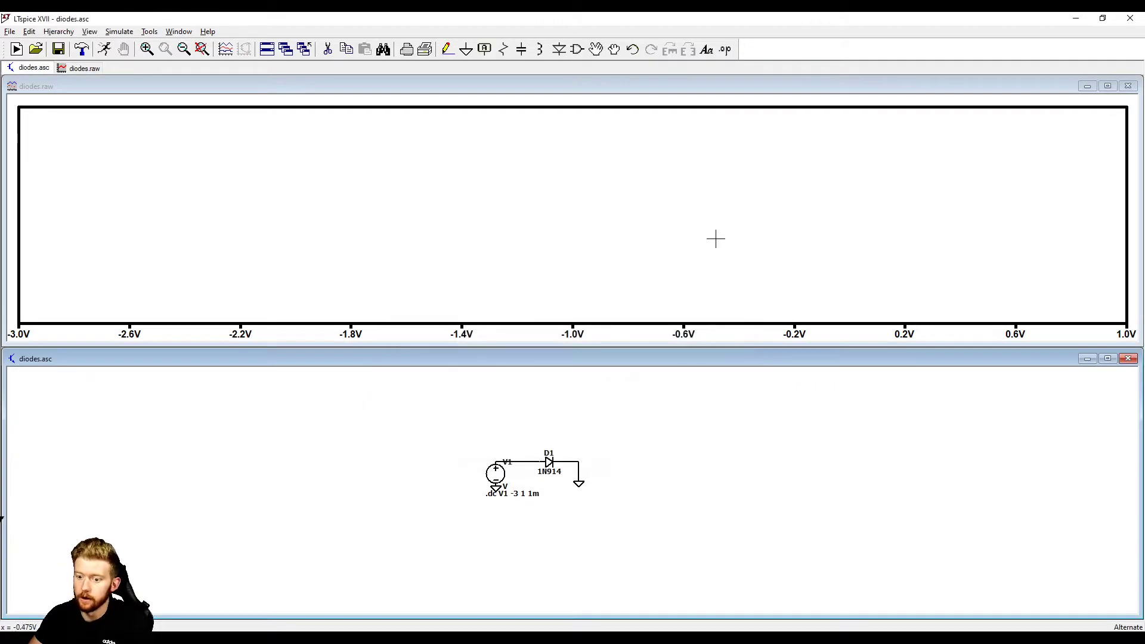
pyautogui.rightClick(497, 471)
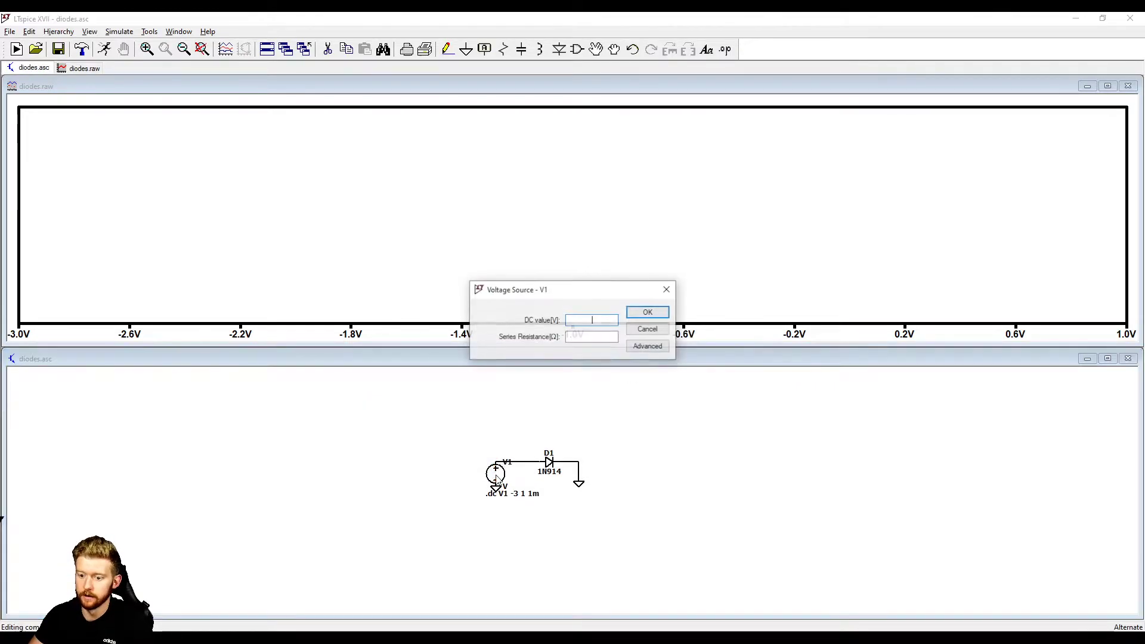
pyautogui.click(647, 311)
pyautogui.rightClick(497, 472)
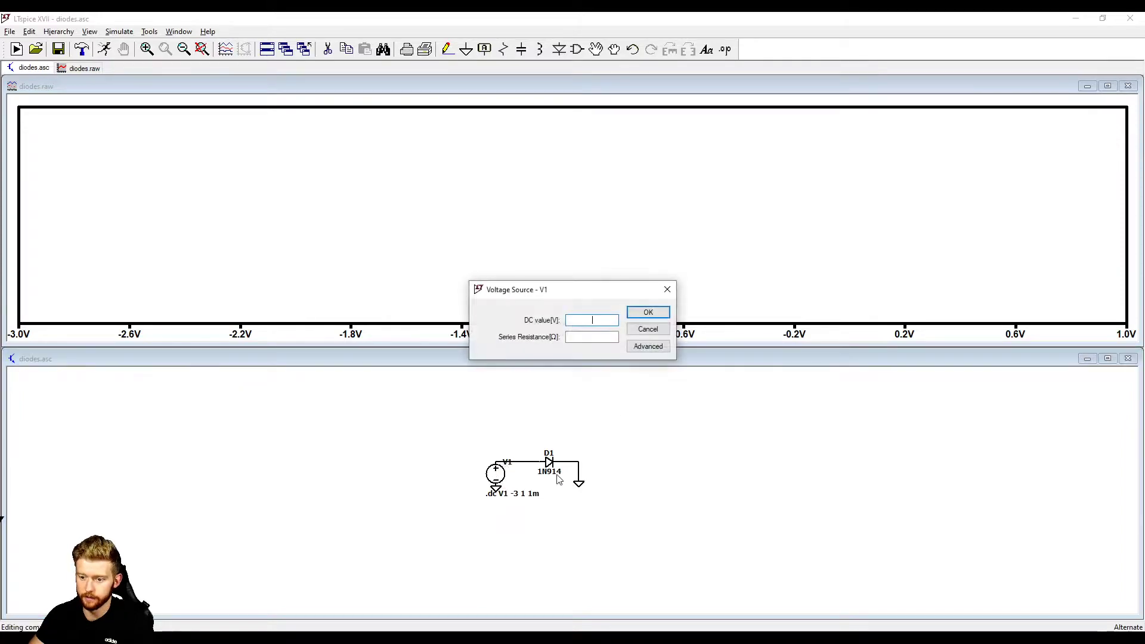
pyautogui.click(664, 316)
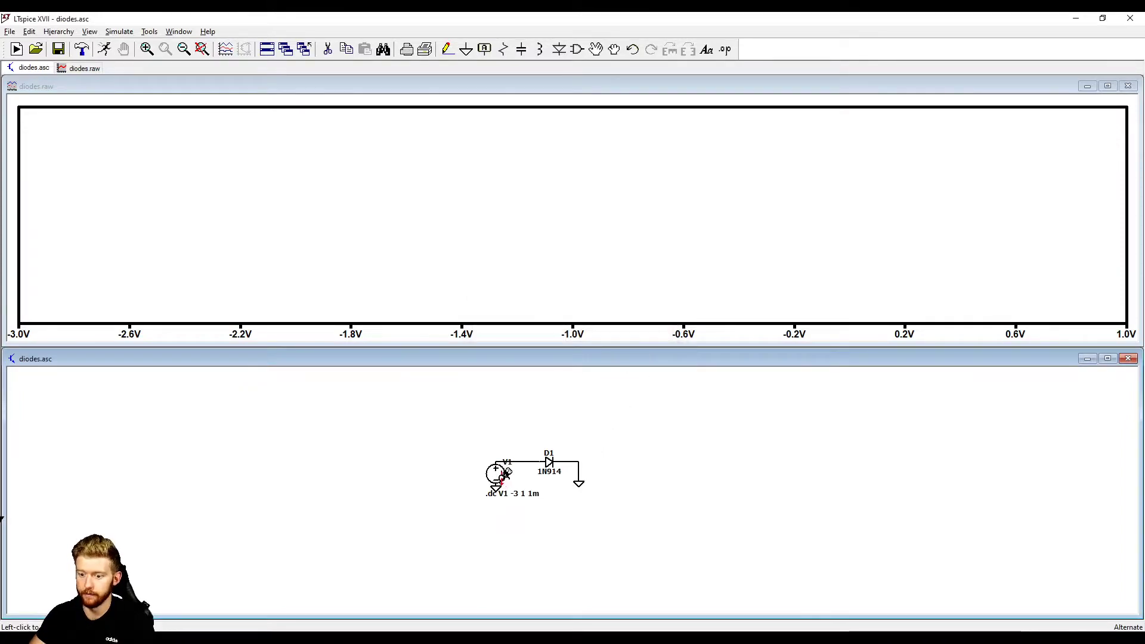
pyautogui.rightClick(496, 474)
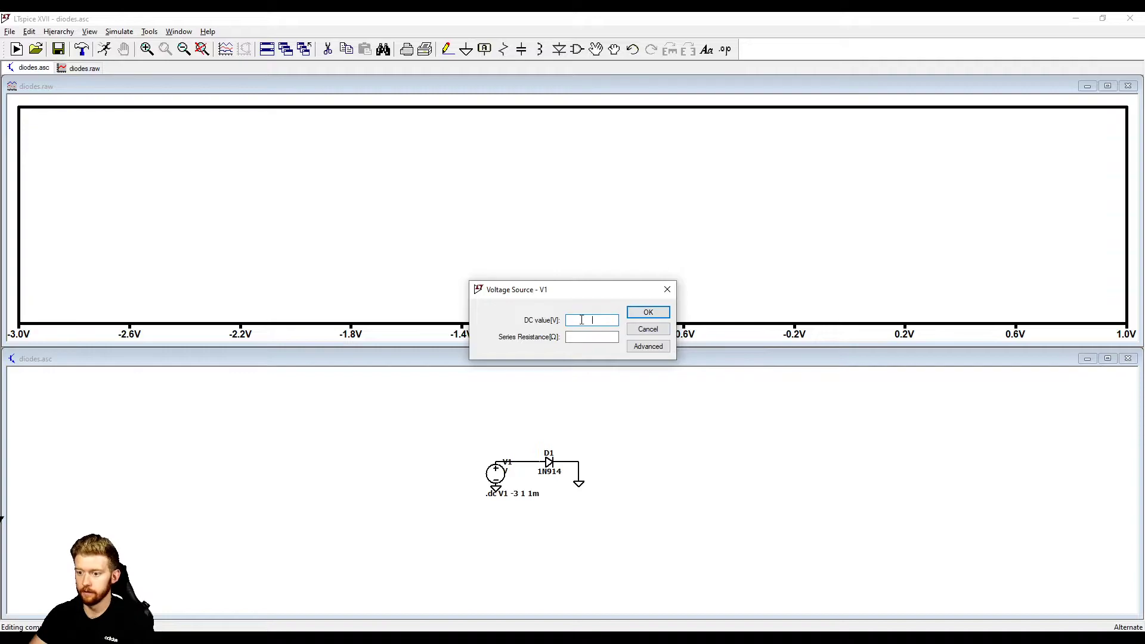
pyautogui.click(648, 312)
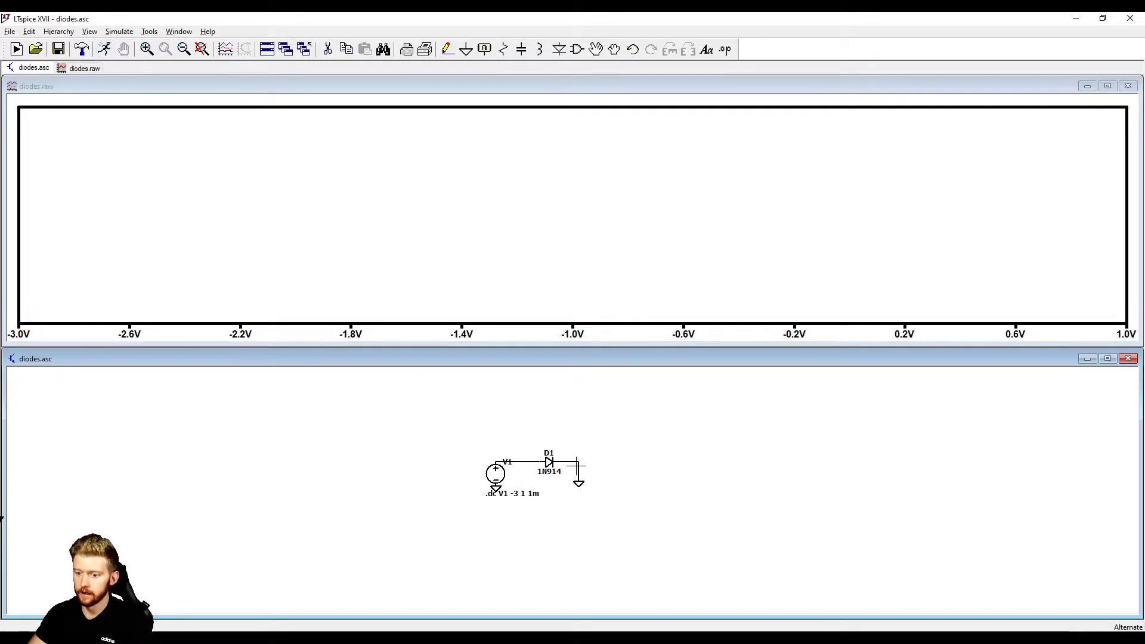
pyautogui.click(503, 460)
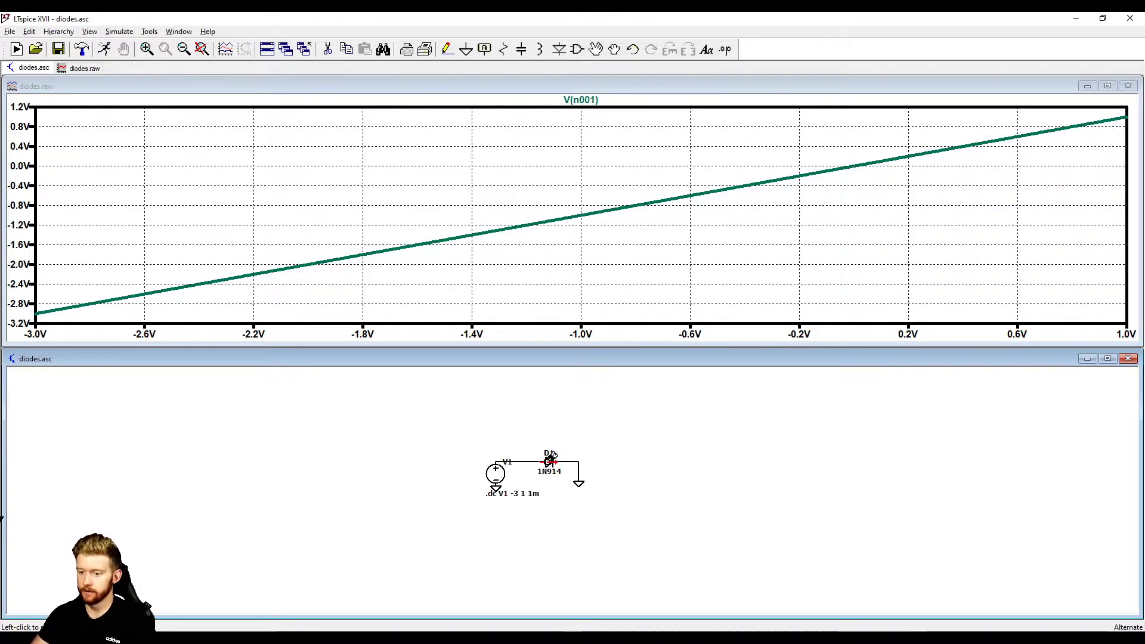
# Probe diode D1 so only its current I(D1) is plotted.
pyautogui.scroll(3, 549, 458)
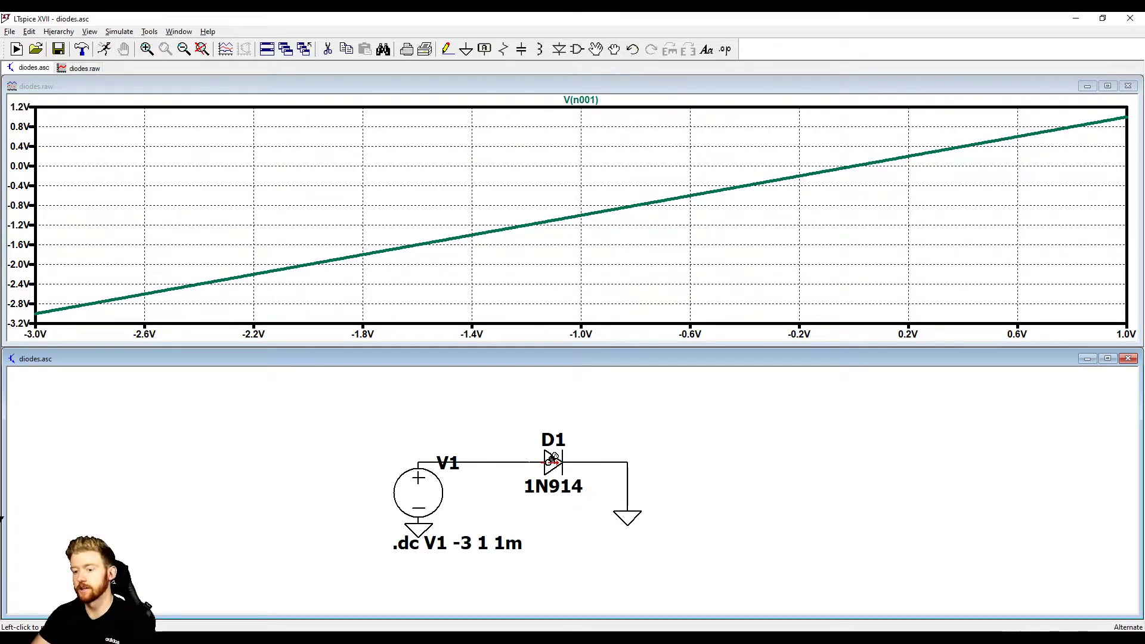
pyautogui.click(554, 459)
pyautogui.click(555, 459)
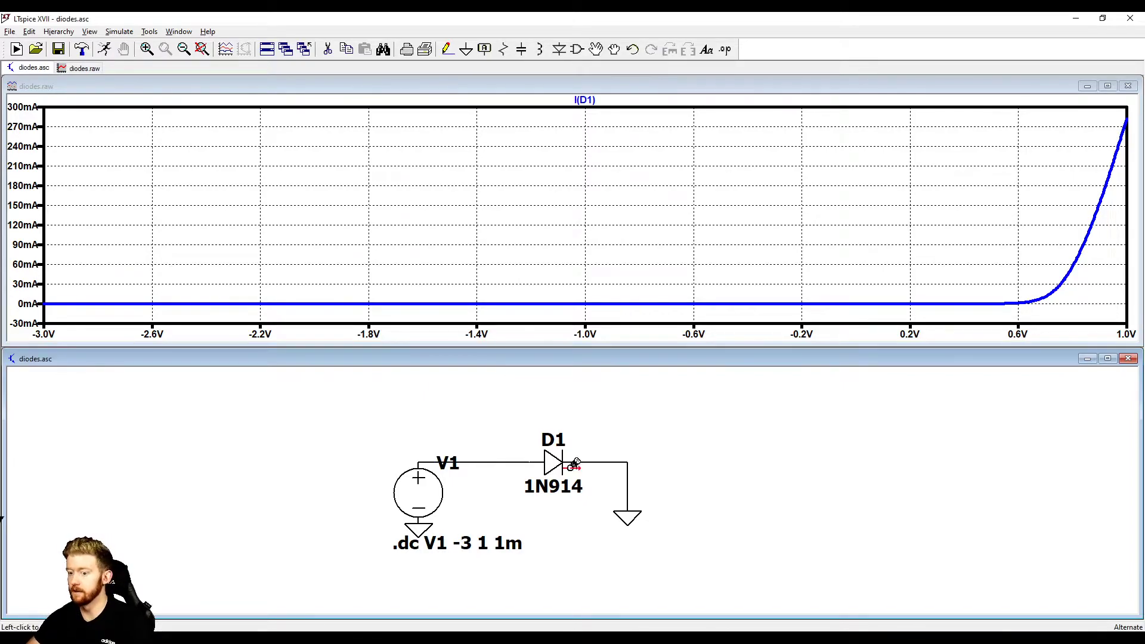
# Change the sweep's stop value to 3 and rerun the simulation.
pyautogui.rightClick(457, 542)
pyautogui.click(629, 342)
pyautogui.press('BackSpace')
pyautogui.write('3')
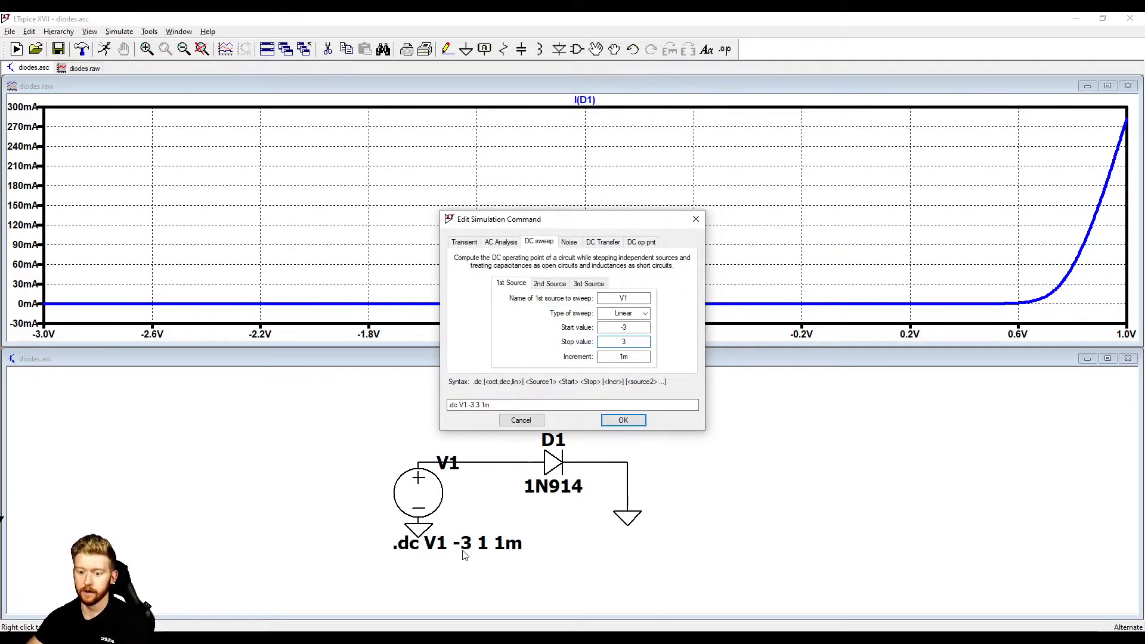
pyautogui.click(628, 421)
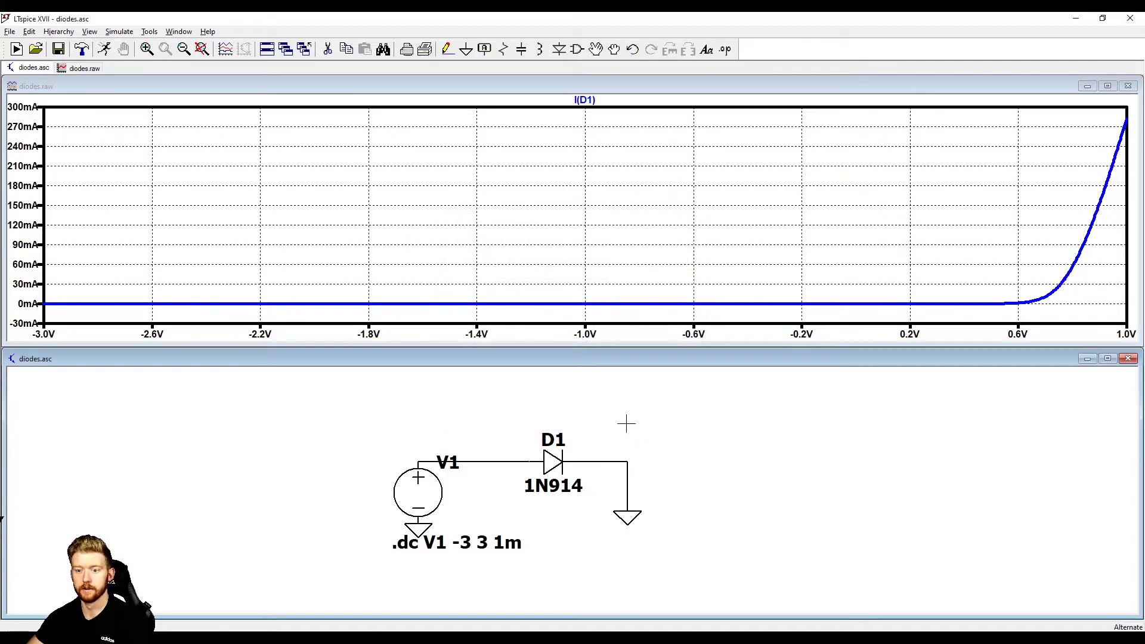
pyautogui.click(105, 50)
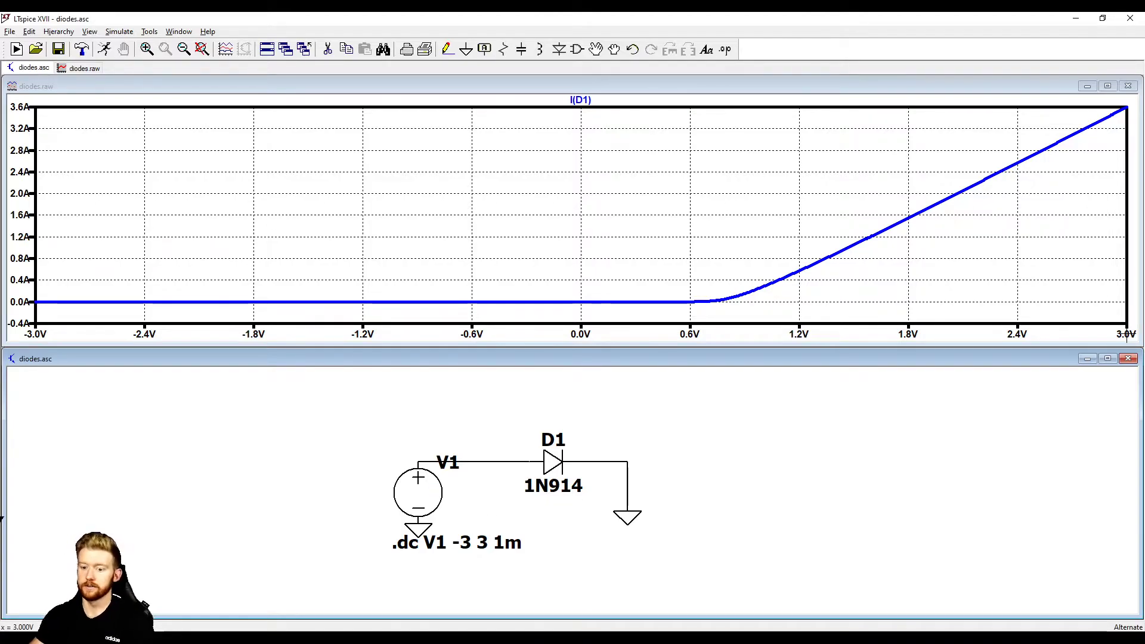
# Raise the stop value to 5, giving .dc V1 -3 5 1m, and rerun.
pyautogui.rightClick(468, 542)
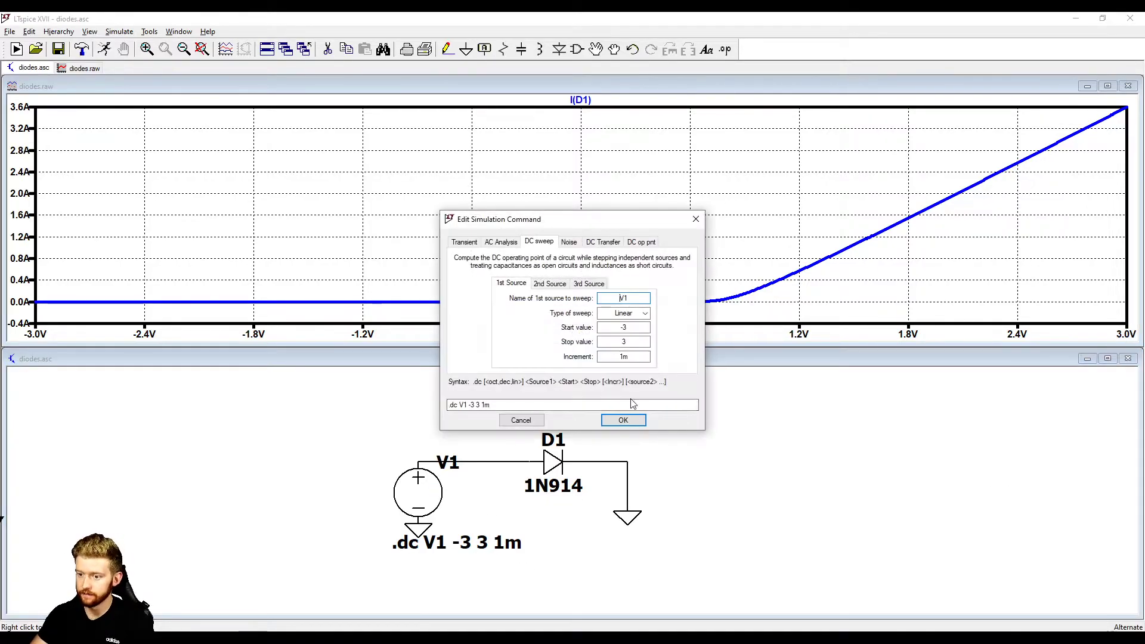
pyautogui.doubleClick(623, 341)
pyautogui.write('5')
pyautogui.click(635, 422)
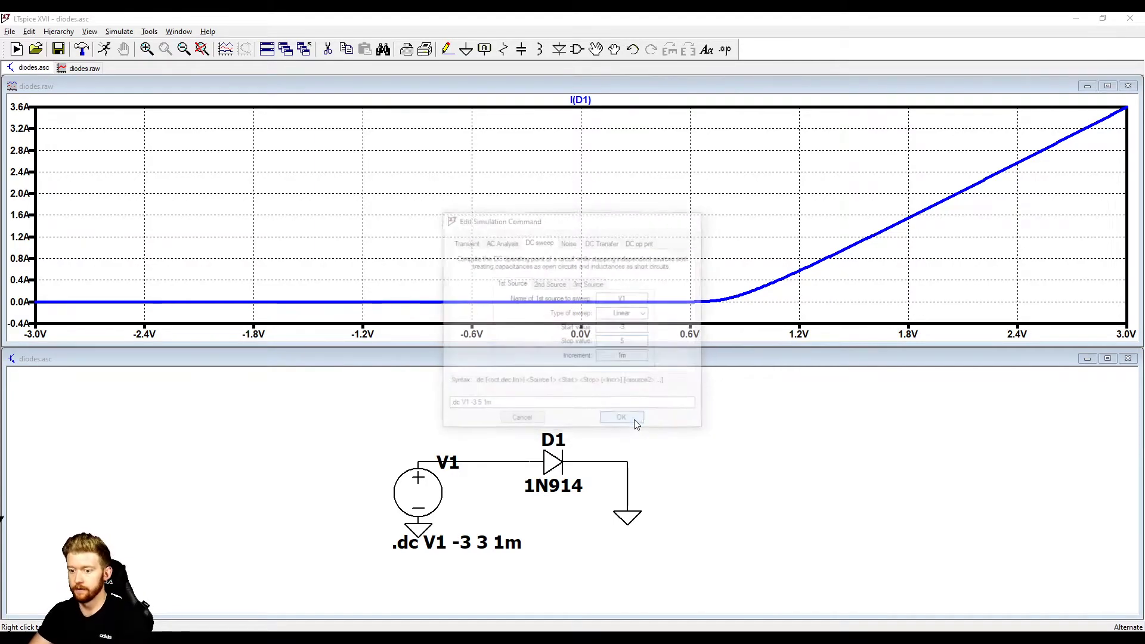
pyautogui.click(107, 48)
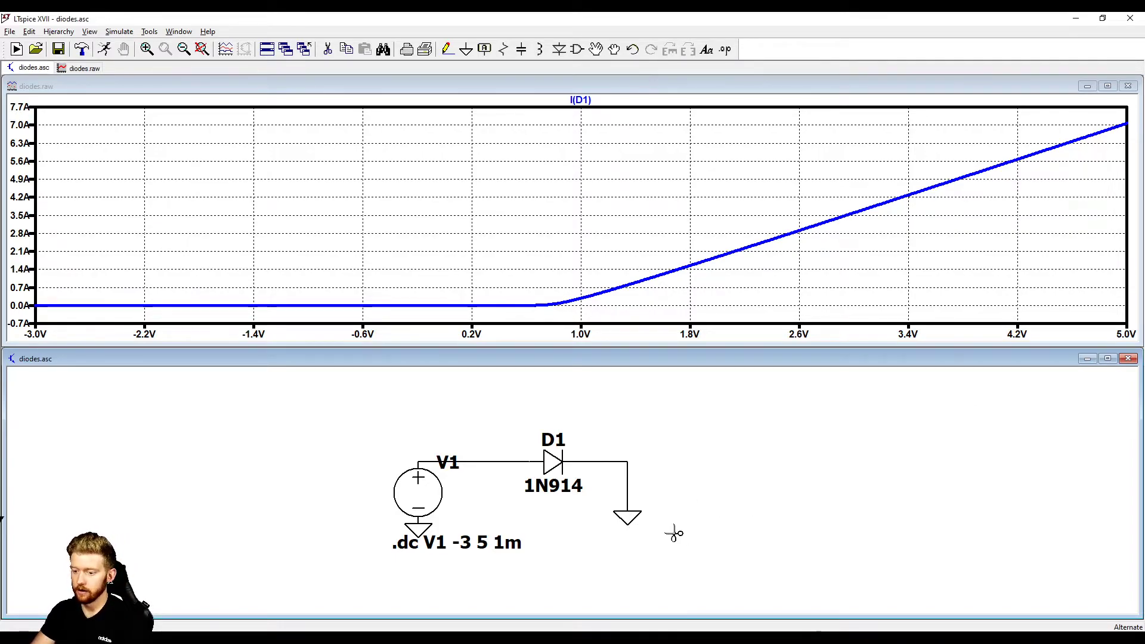
# Replace D1's ground with resistor R1 and a new ground beneath it.
pyautogui.click(630, 516)
pyautogui.click(628, 495)
pyautogui.press('r')
pyautogui.click(627, 517)
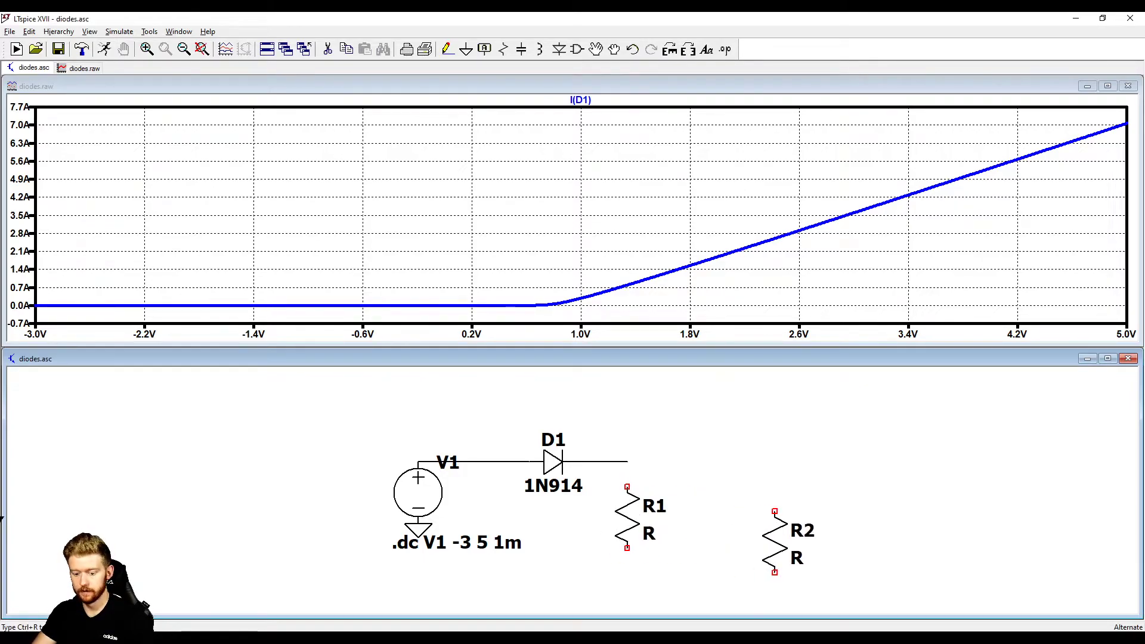
pyautogui.press('g')
pyautogui.click(626, 573)
pyautogui.press('Escape')
# Wire R1's bottom pin to the ground and its top pin to D1's cathode.
pyautogui.press('F3')
pyautogui.click(627, 548)
pyautogui.click(627, 572)
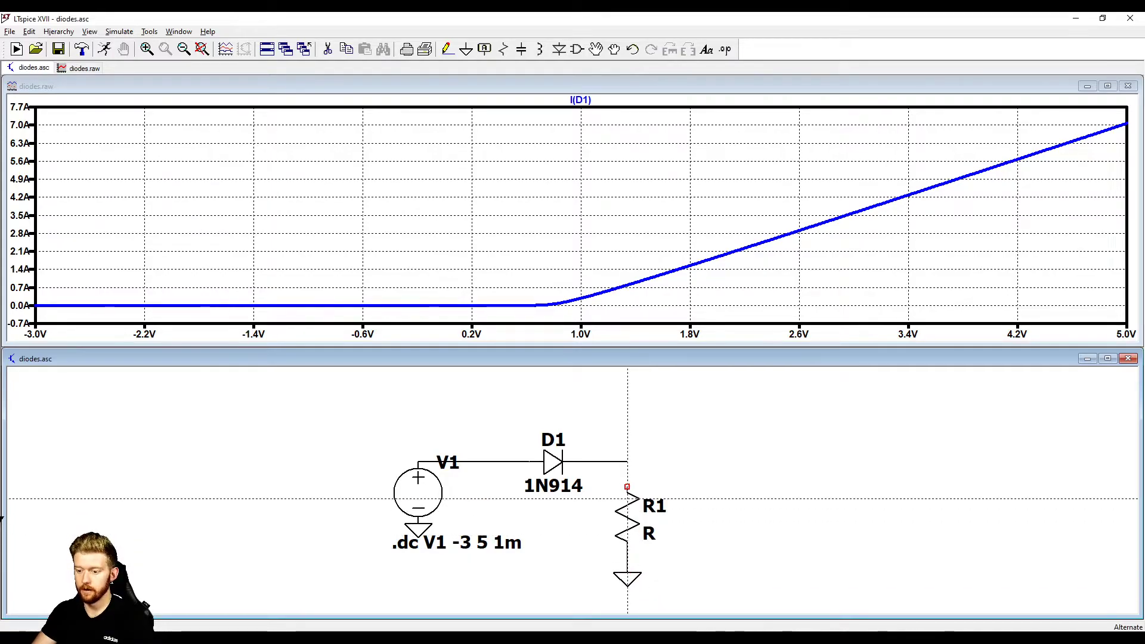
pyautogui.click(627, 487)
pyautogui.click(627, 461)
pyautogui.press('Escape')
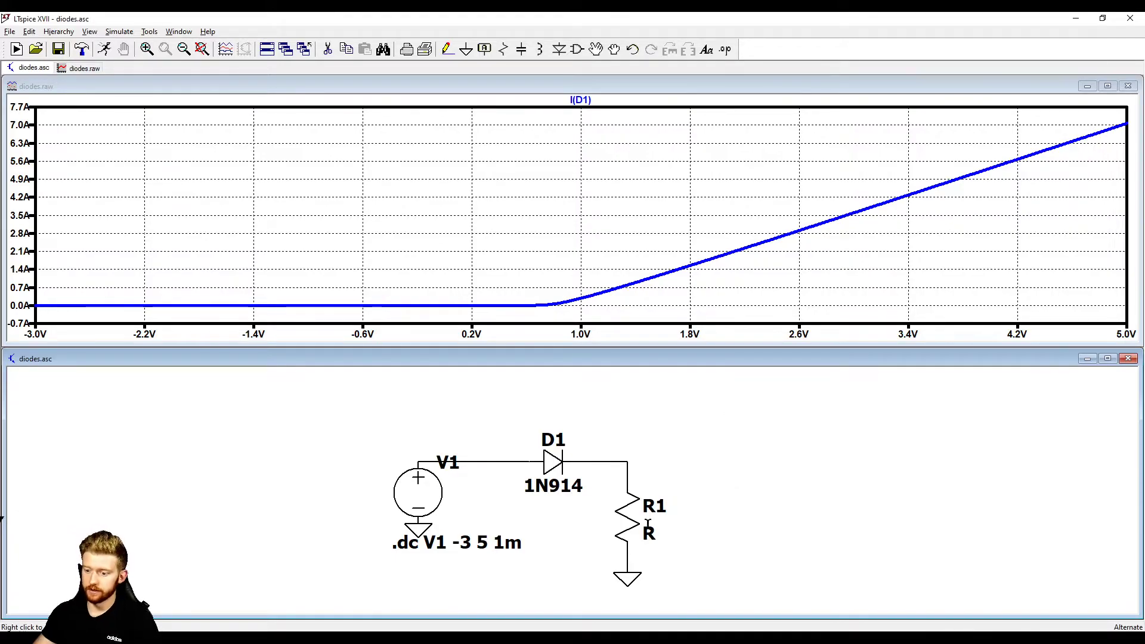
# Set R1 to 100 Ω and rerun the sweep.
pyautogui.rightClick(626, 523)
pyautogui.write('100')
pyautogui.press('Return')
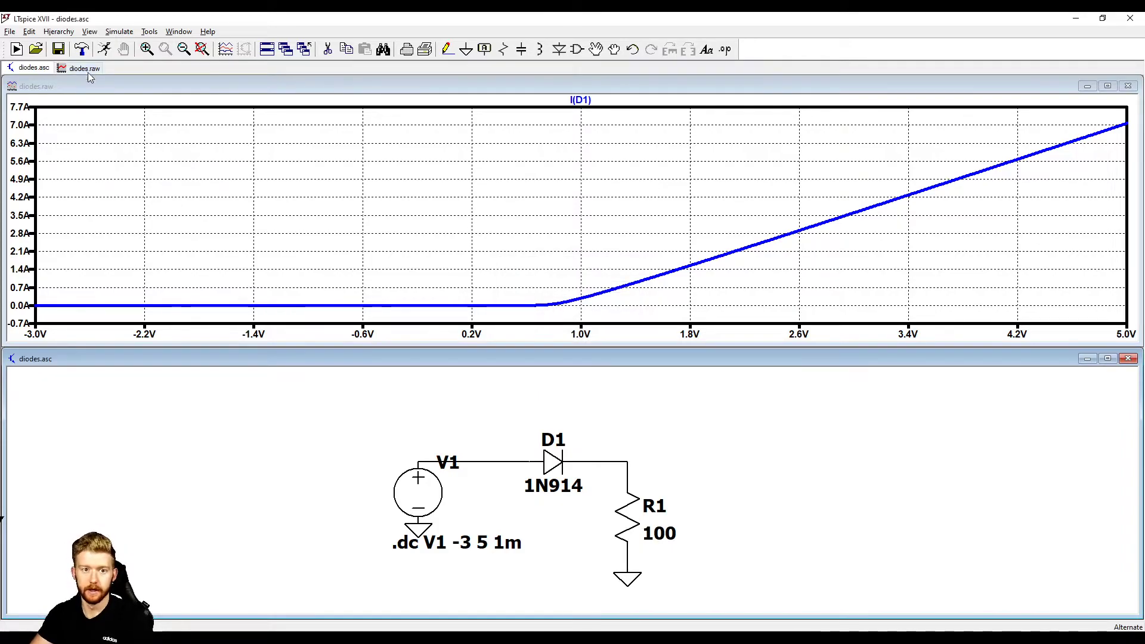
pyautogui.click(105, 50)
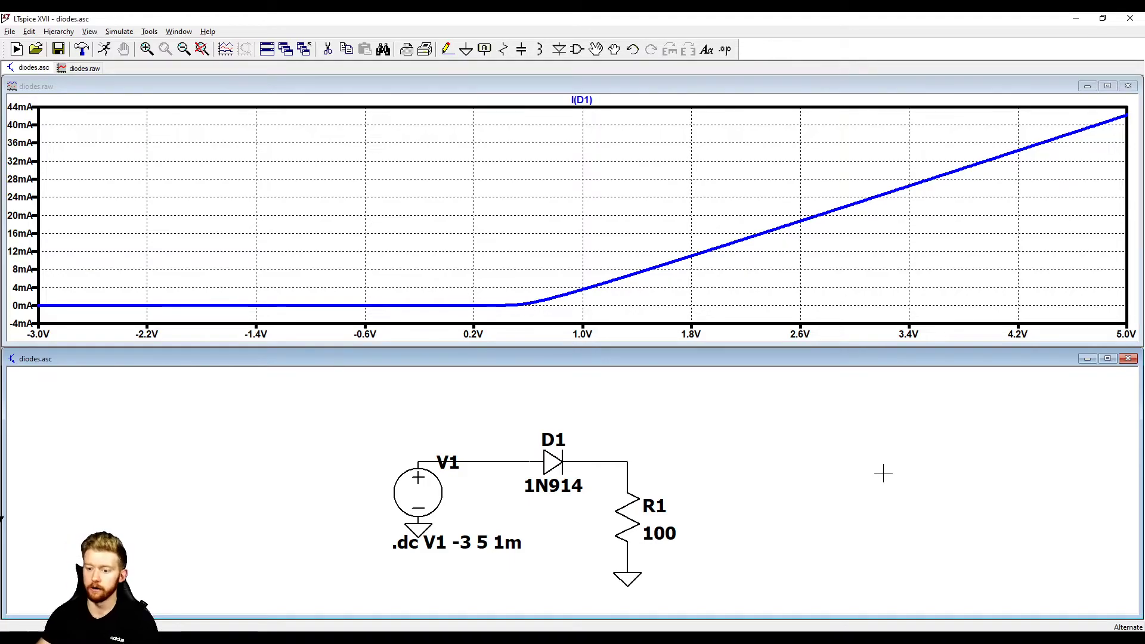
# Plot the D1–R1 node voltage V(n002) with the voltage probe.
pyautogui.click(523, 460)
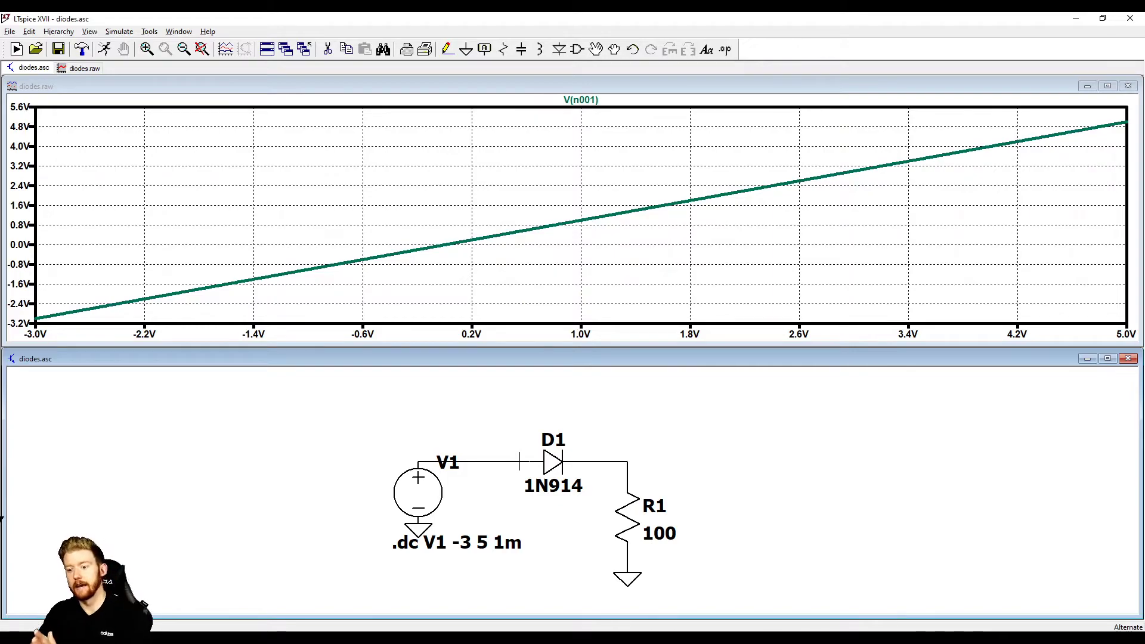
pyautogui.click(629, 460)
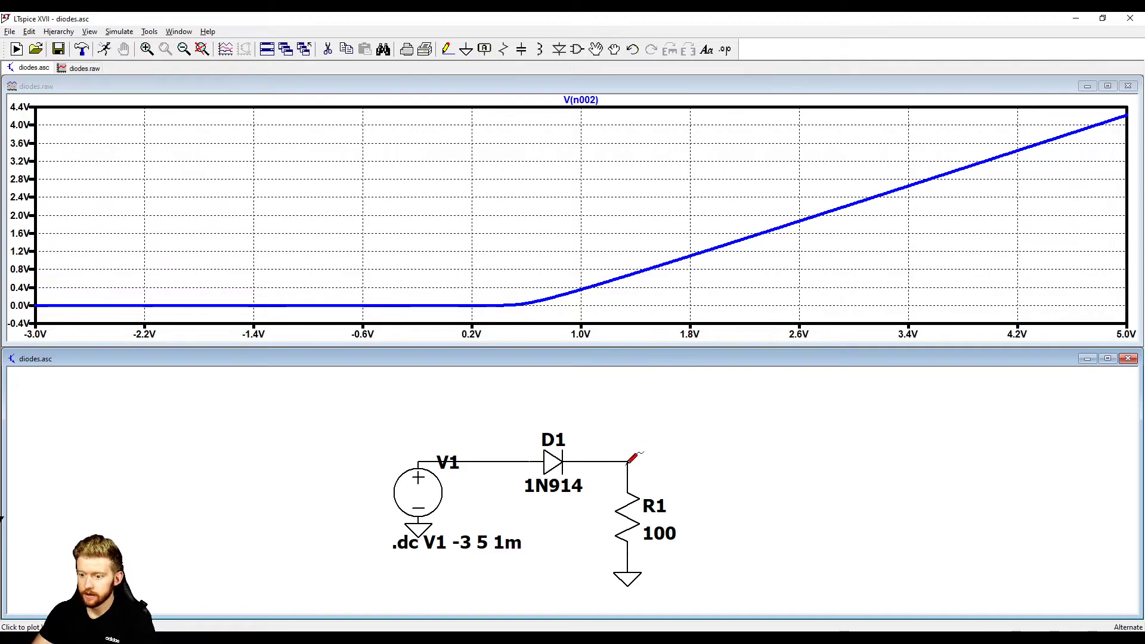
# Delete the V(n002) trace from the waveform plot.
pyautogui.click(616, 124)
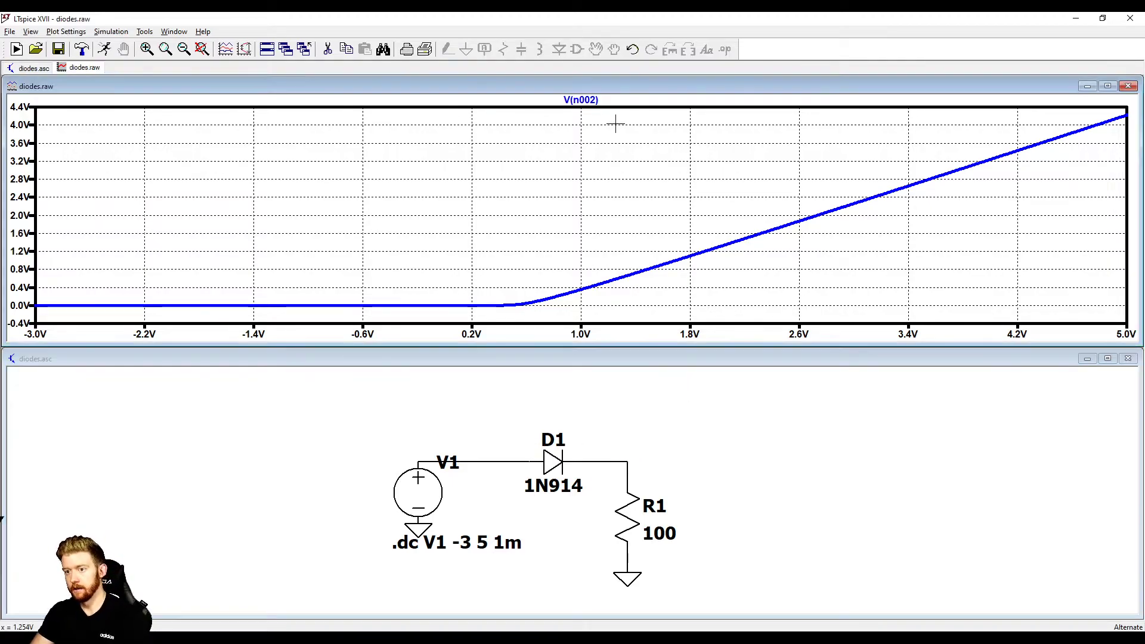
pyautogui.press('Delete')
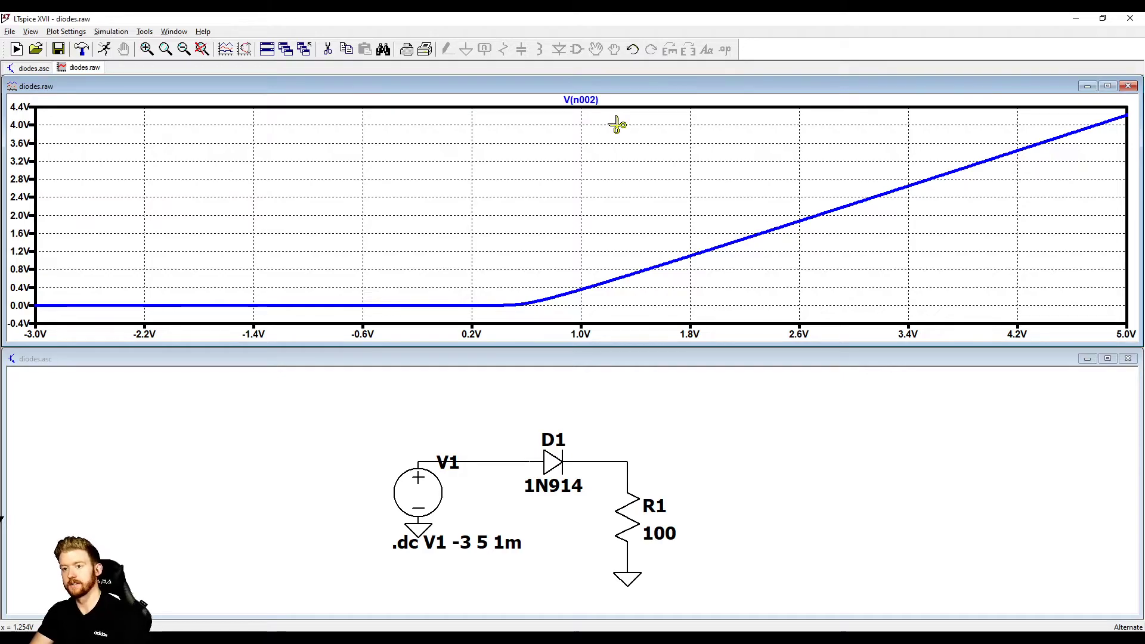
pyautogui.click(587, 99)
pyautogui.press('Escape')
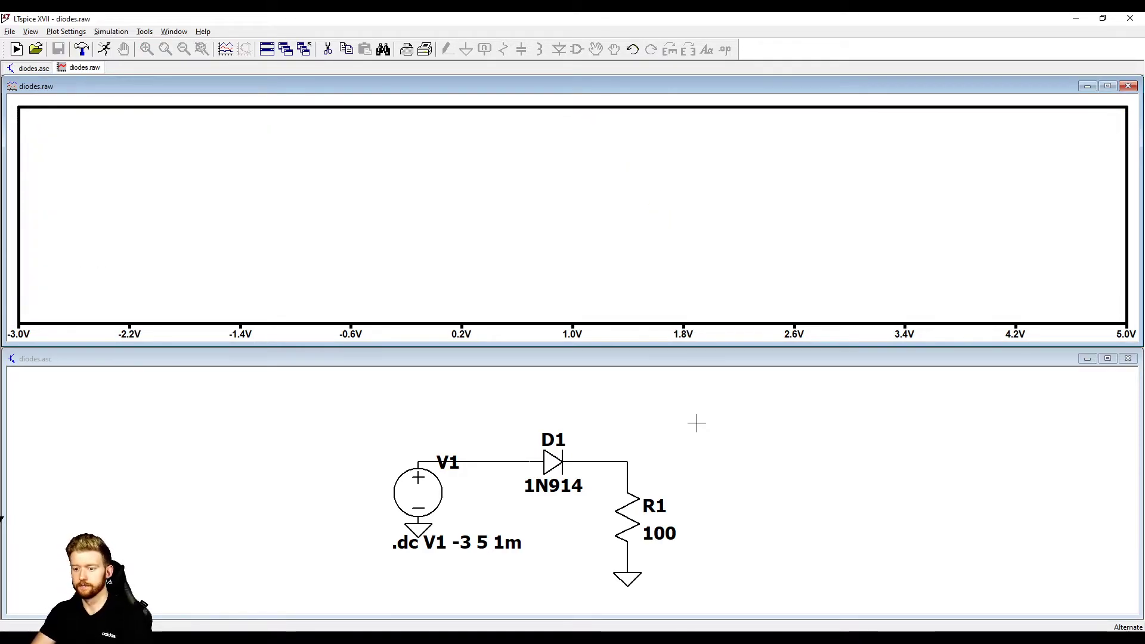
# Probe D1's voltage drop V(N001,N002), then remove R1 and its ground.
pyautogui.click(698, 425)
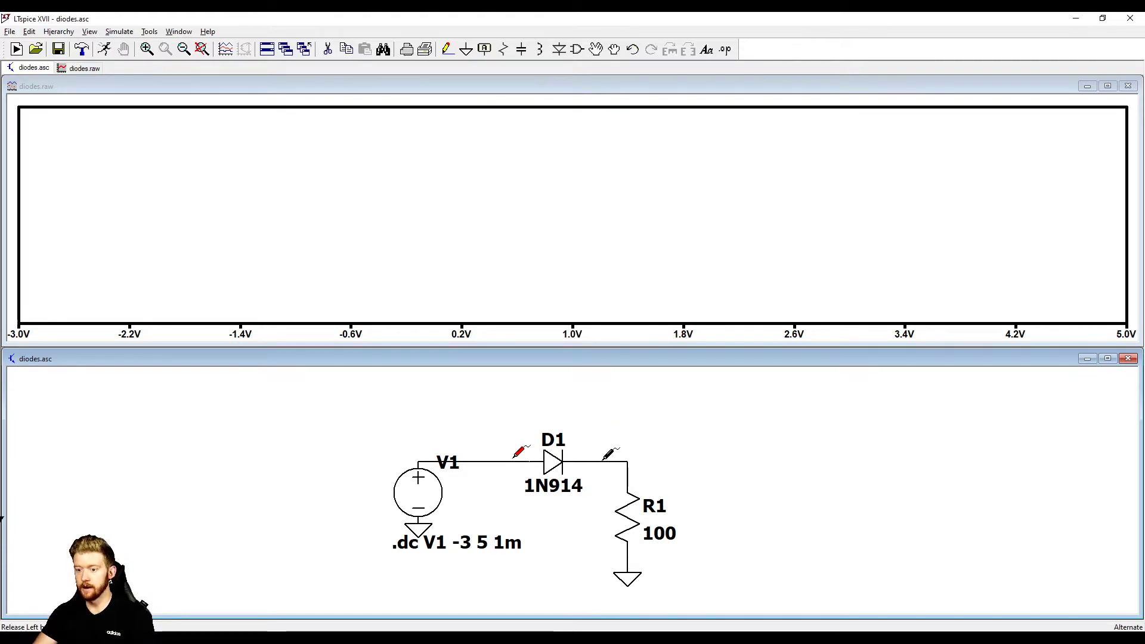
pyautogui.moveTo(602, 459); pyautogui.dragTo(601, 459)
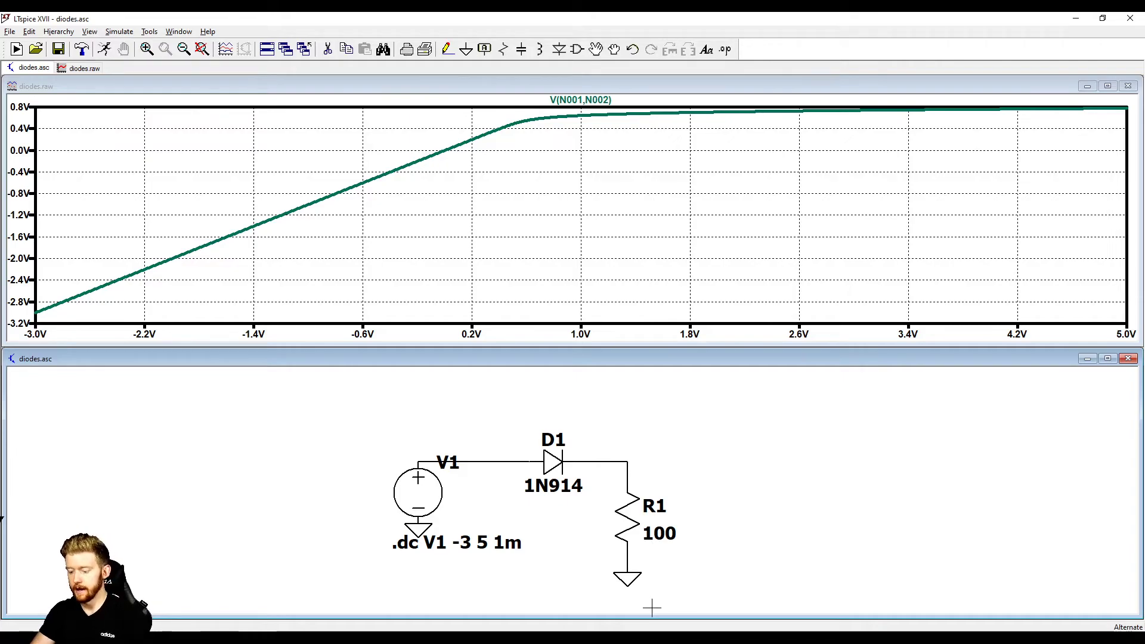
pyautogui.moveTo(661, 608); pyautogui.dragTo(599, 477)
# Ground D1's cathode directly, run the simulation and plot the diode current I(D1).
pyautogui.press('g')
pyautogui.press('Escape')
pyautogui.click(109, 48)
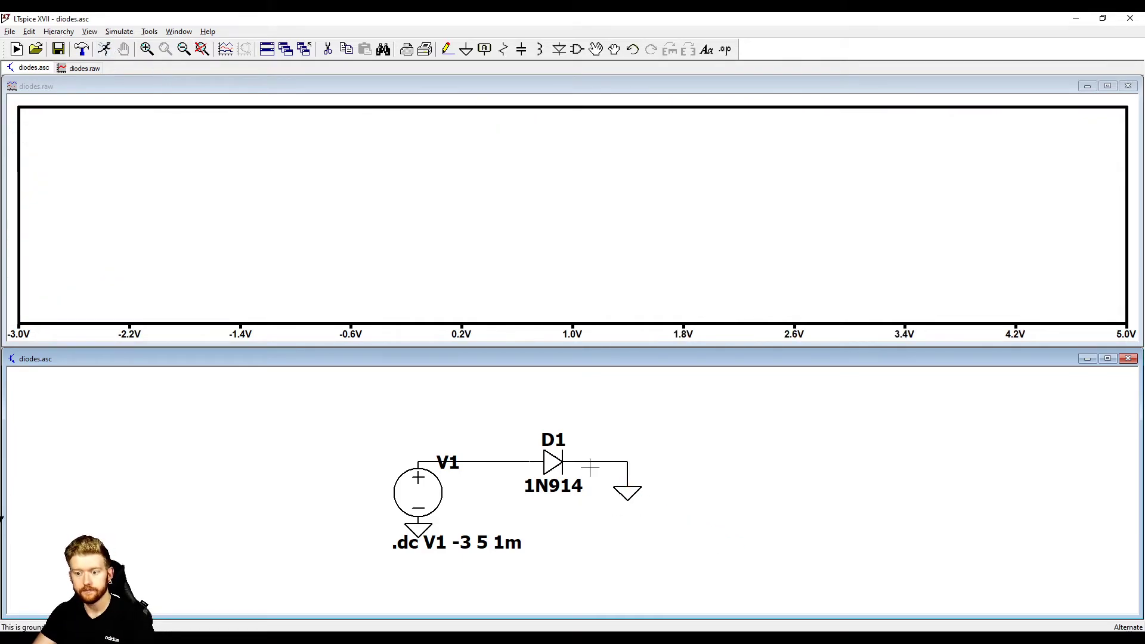
pyautogui.click(556, 458)
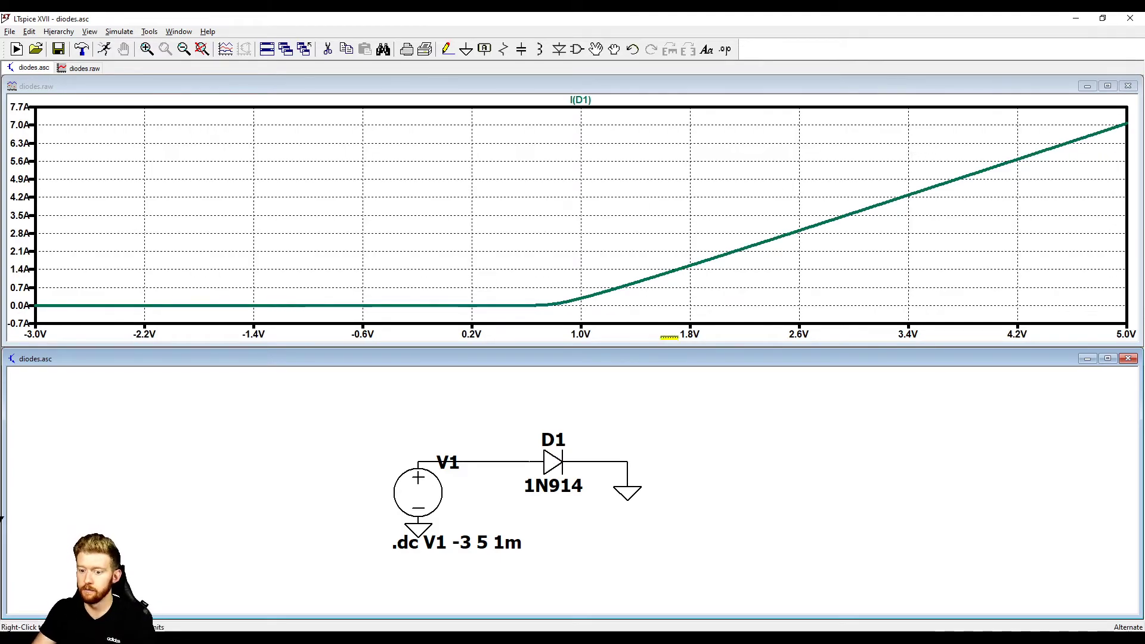
# Change the DC sweep to start at -100 V and stop at 10 V, then rerun.
pyautogui.rightClick(423, 503)
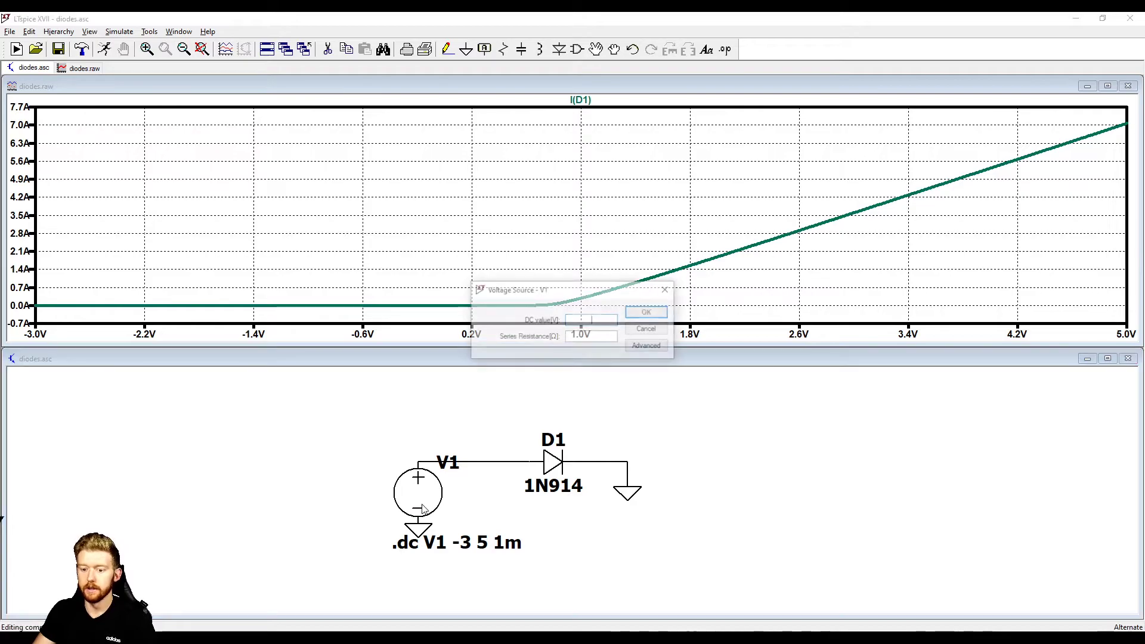
pyautogui.click(648, 329)
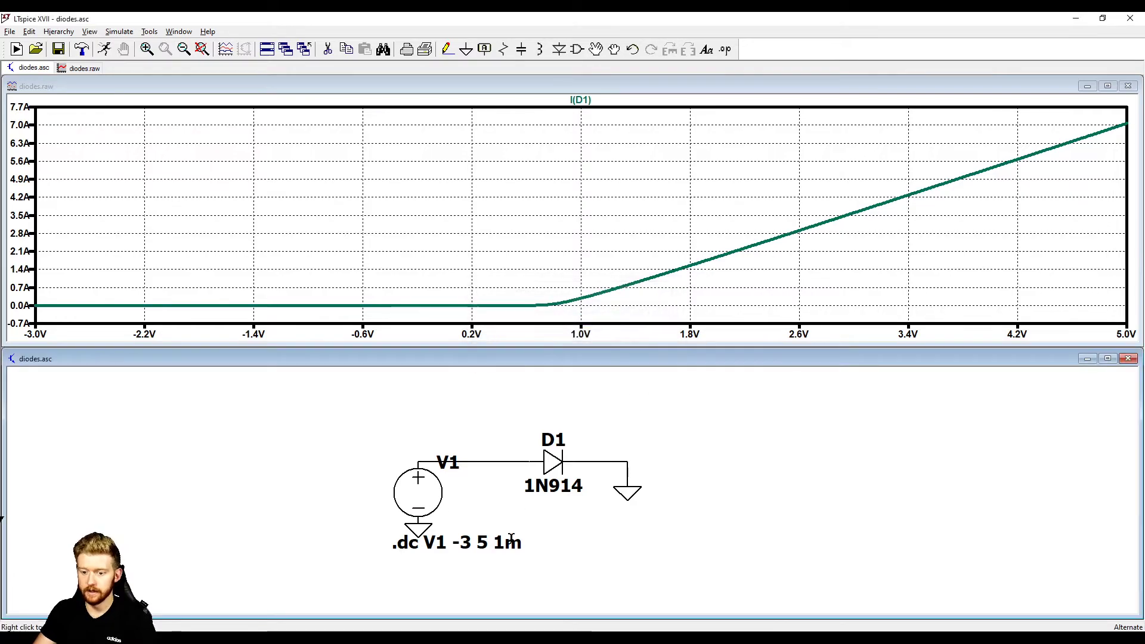
pyautogui.rightClick(481, 542)
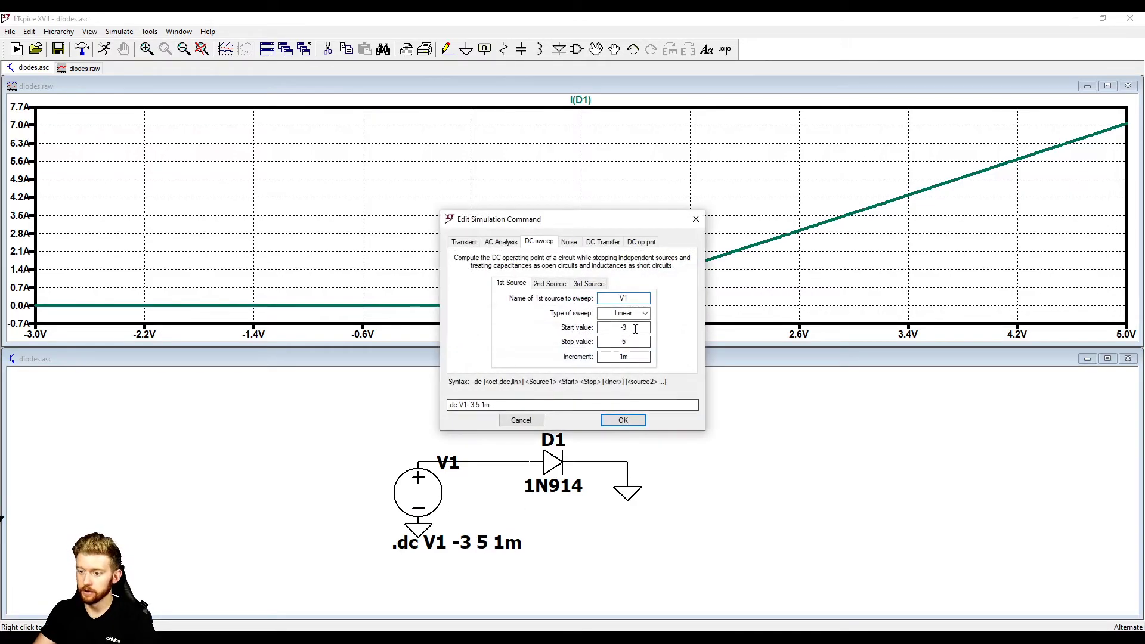
pyautogui.doubleClick(599, 327)
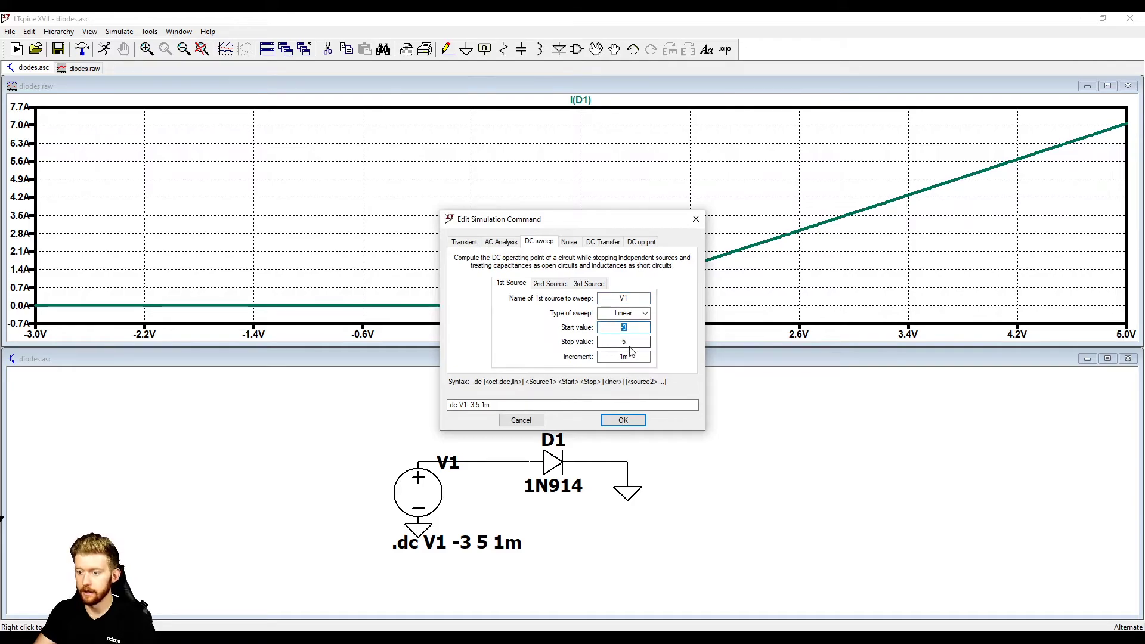
pyautogui.write('-100')
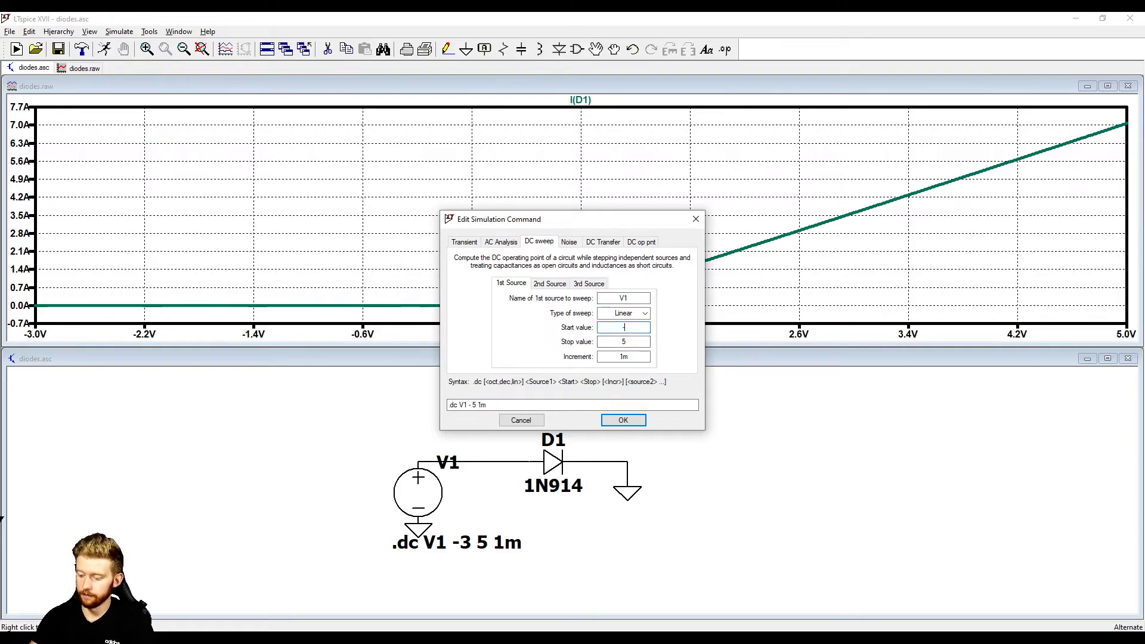
pyautogui.doubleClick(623, 341)
pyautogui.write('100')
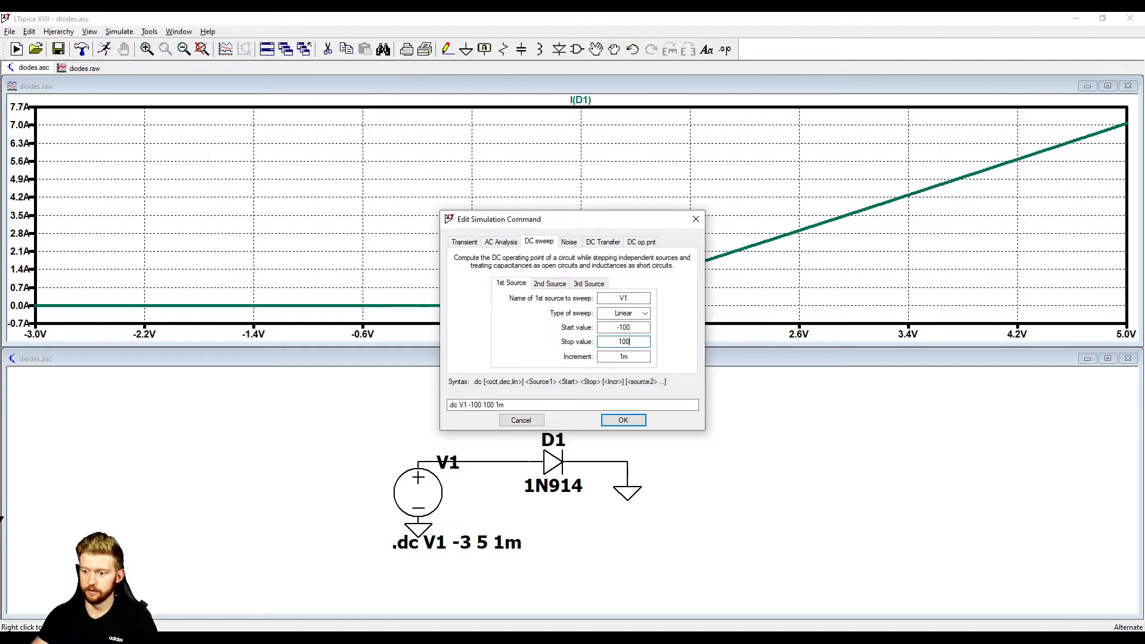
pyautogui.click(629, 421)
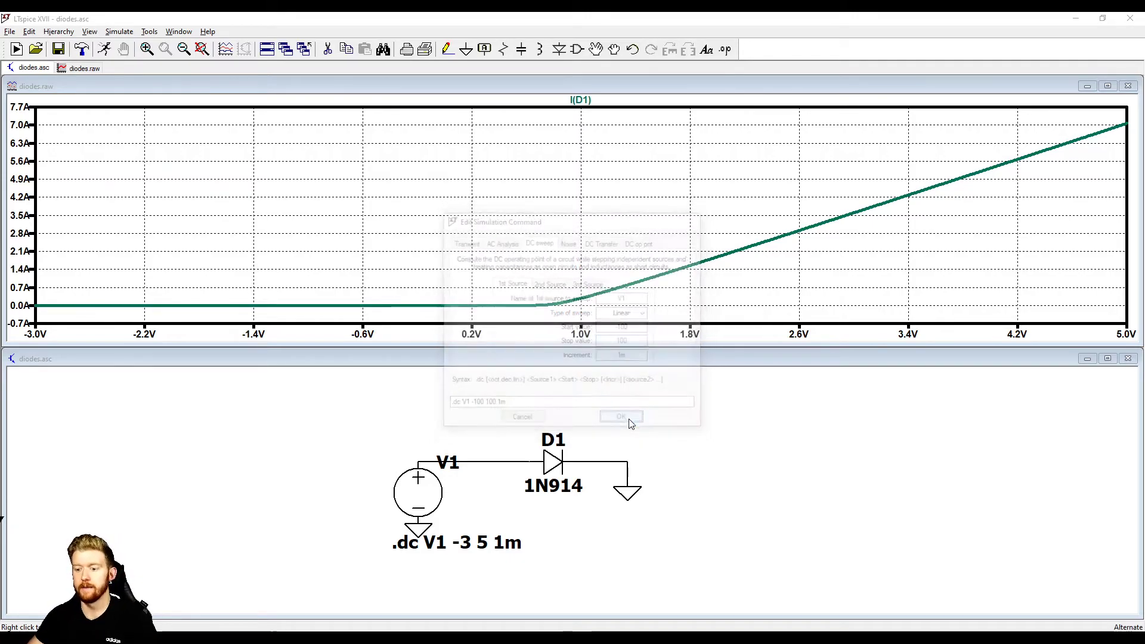
pyautogui.click(104, 49)
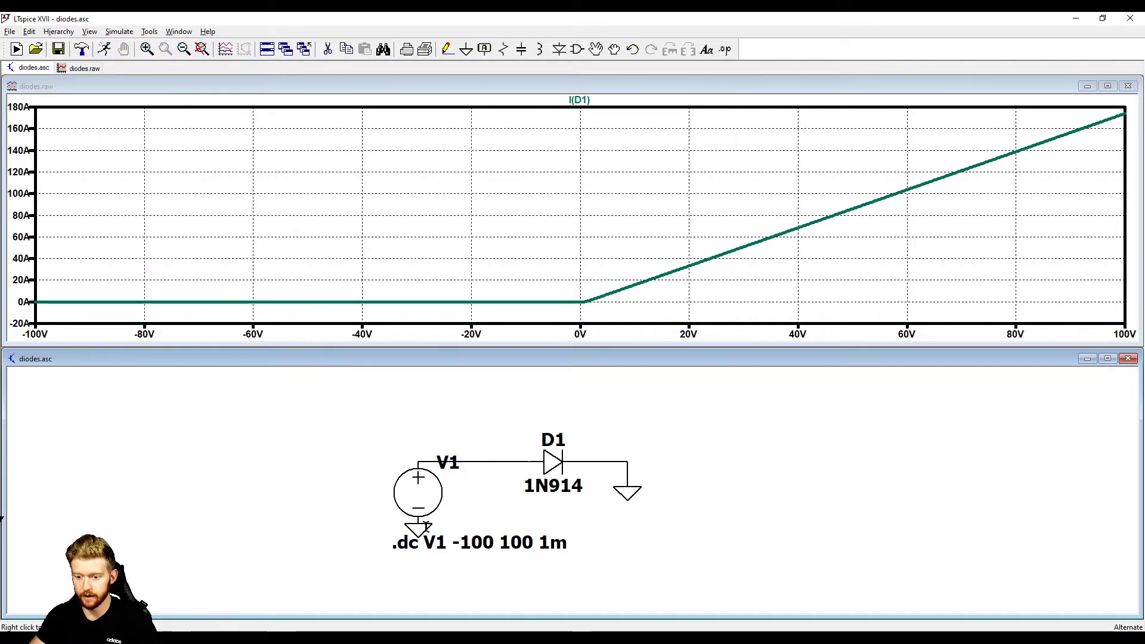
# Widen the DC sweep to -1000 V through 1000 V in 1 V steps and rerun.
pyautogui.rightClick(501, 540)
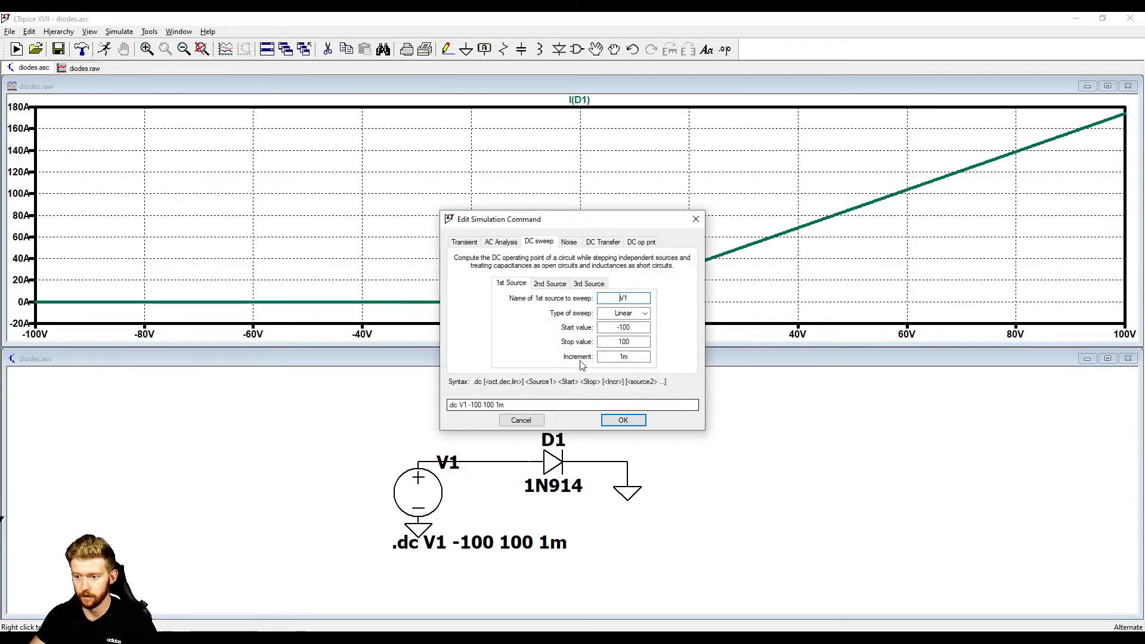
pyautogui.doubleClick(638, 327)
pyautogui.write('-1000')
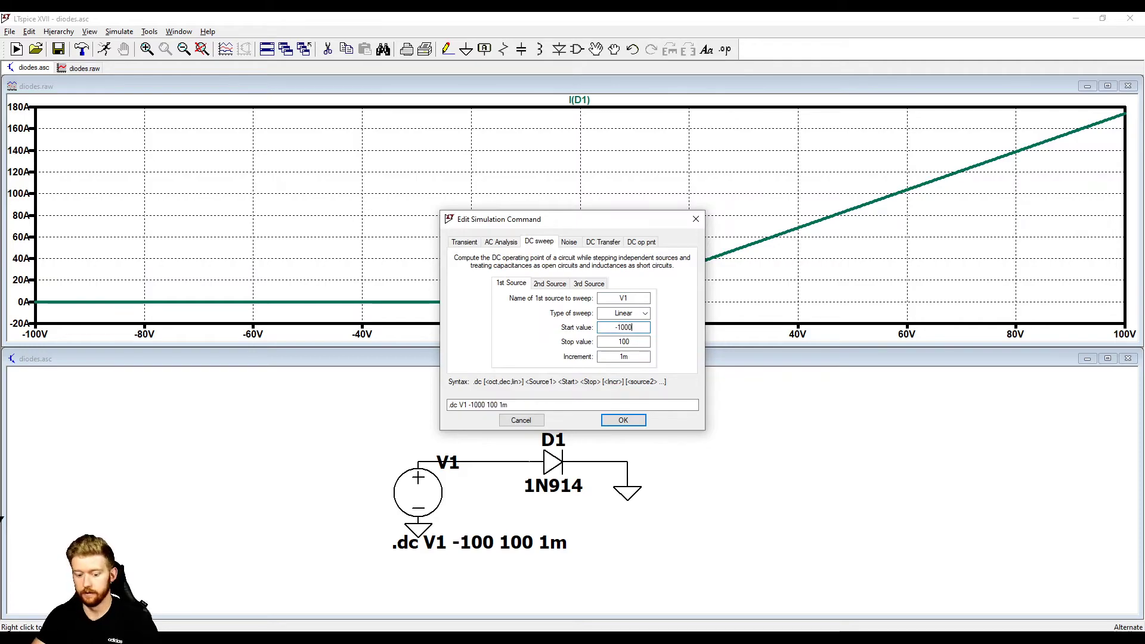
pyautogui.press('Tab')
pyautogui.write('1000')
pyautogui.press('Tab')
pyautogui.write('1')
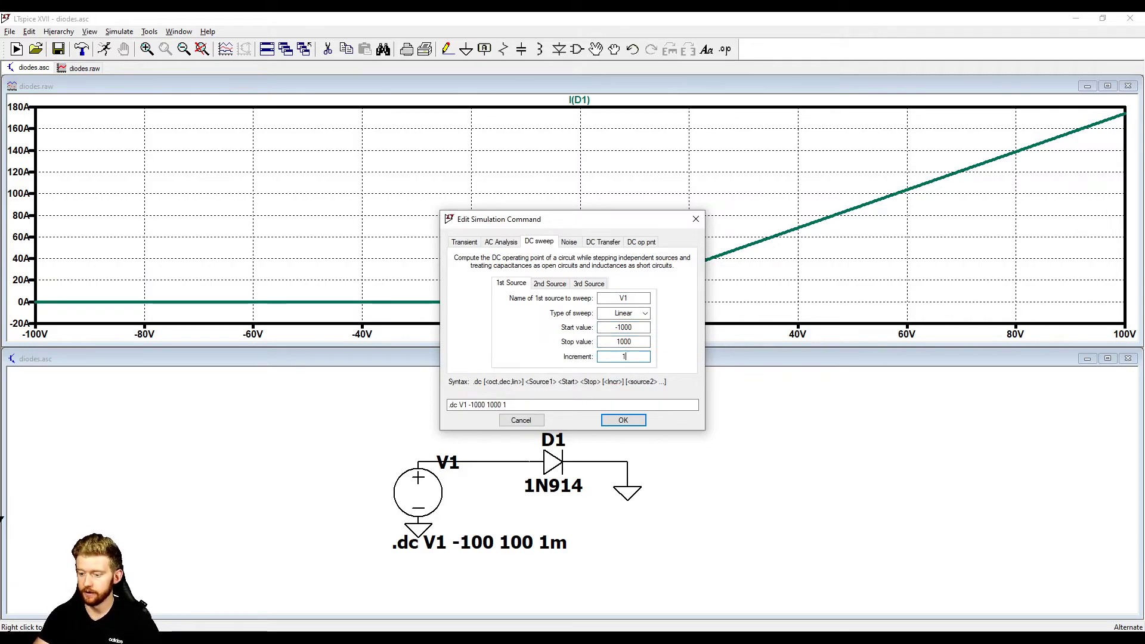
pyautogui.click(622, 419)
pyautogui.click(104, 50)
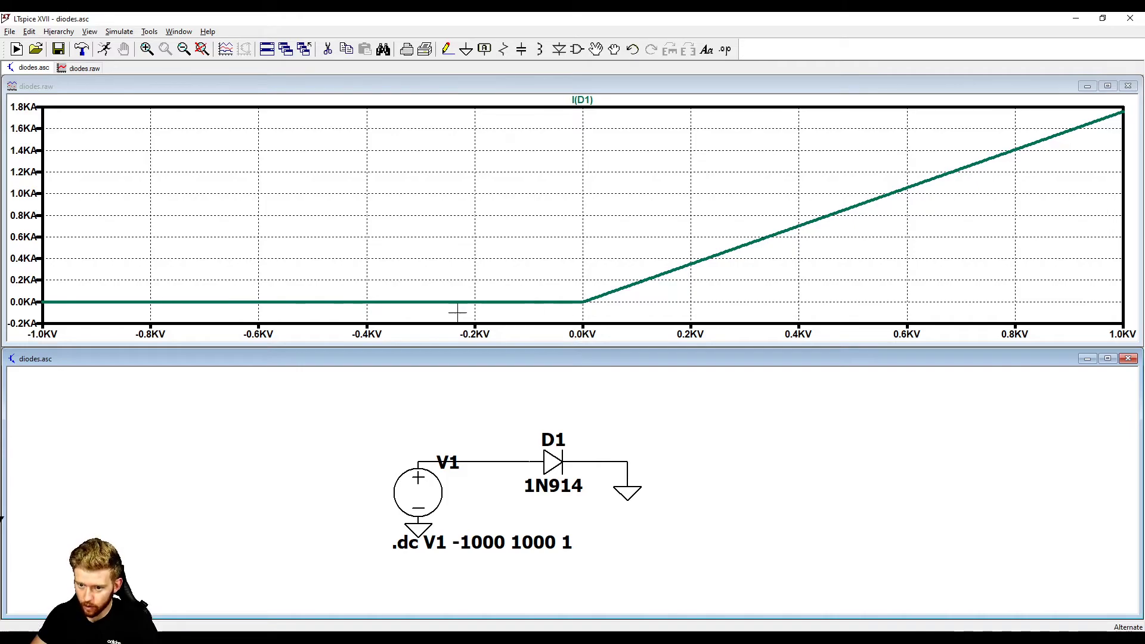
pyautogui.rightClick(555, 458)
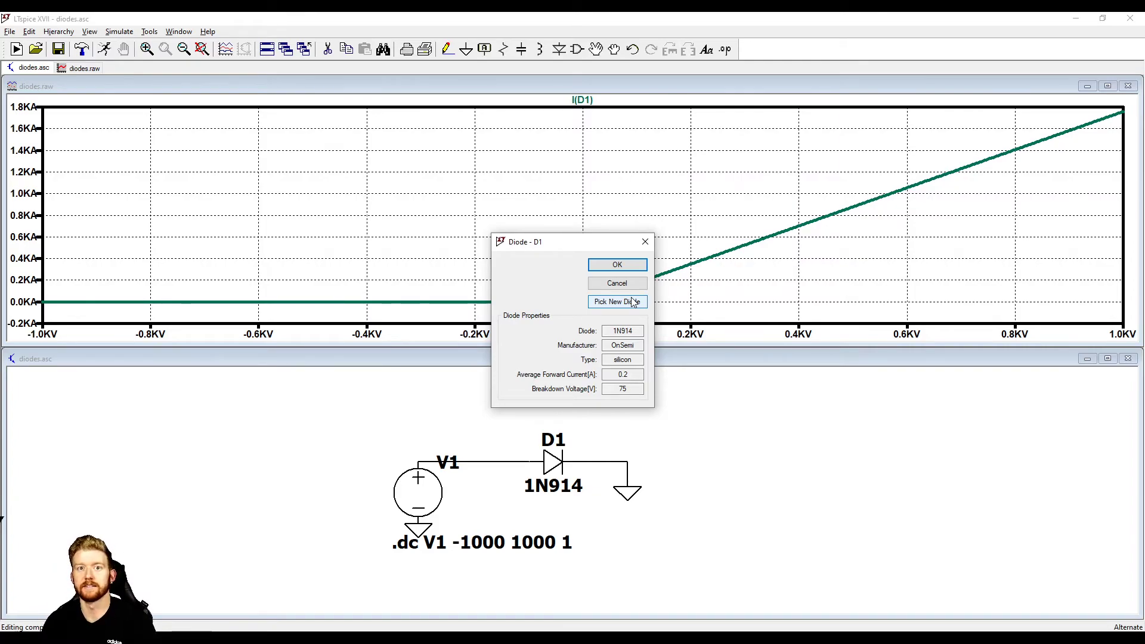
pyautogui.click(645, 241)
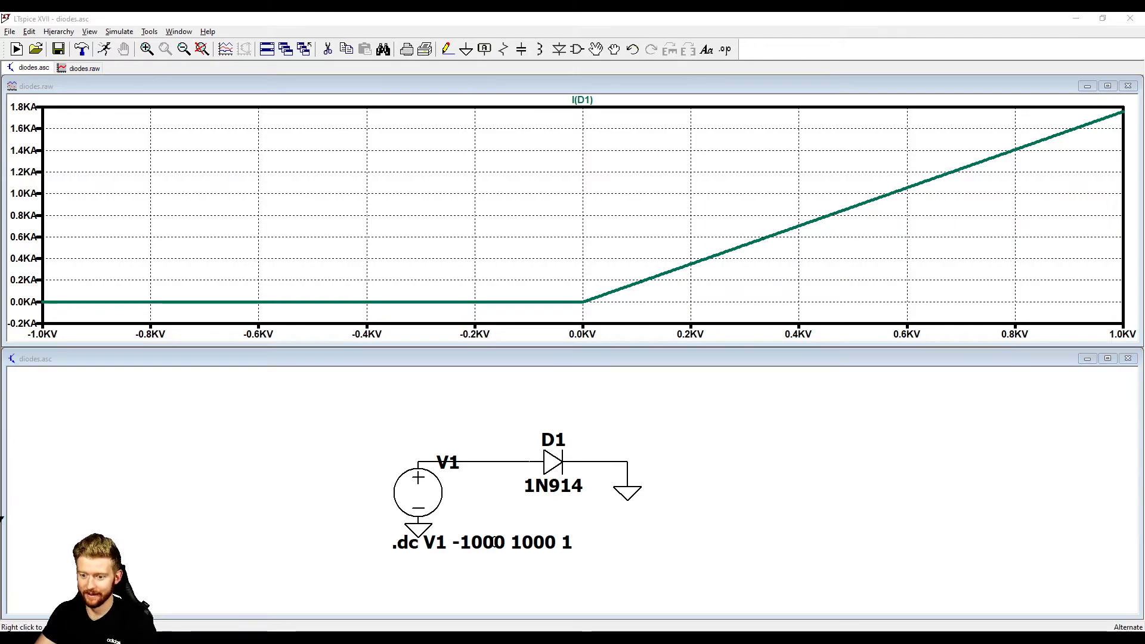
# Edit the .dc directive so V1 sweeps from -3 V to 5 V.
pyautogui.rightClick(470, 542)
pyautogui.press('Tab')
pyautogui.press('Tab')
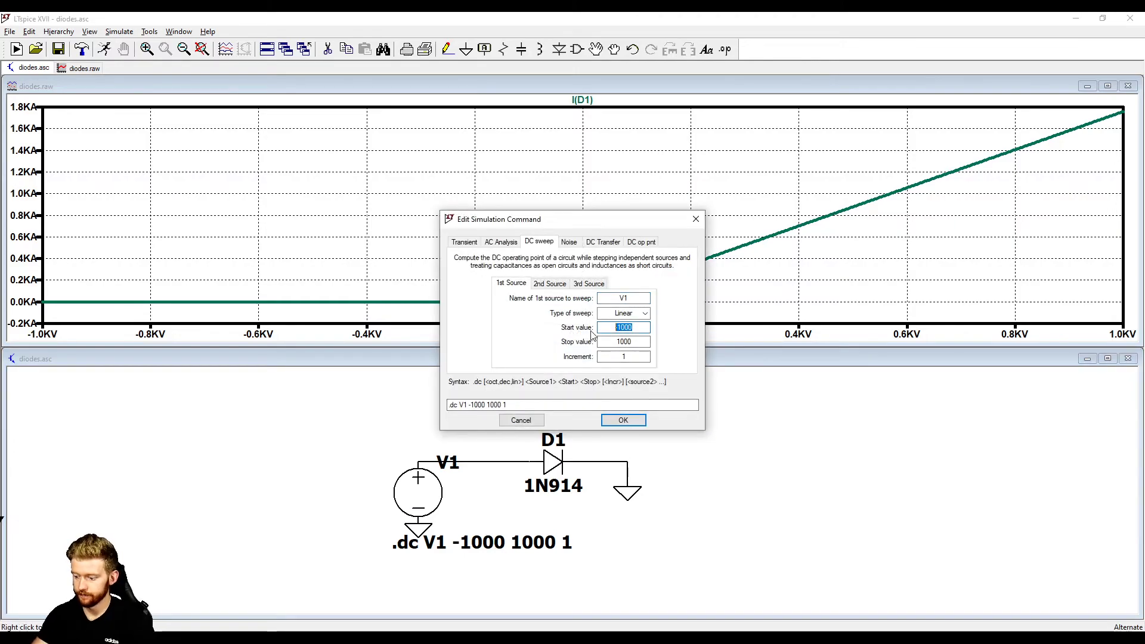
pyautogui.write('-3')
pyautogui.press('Tab')
pyautogui.write('5')
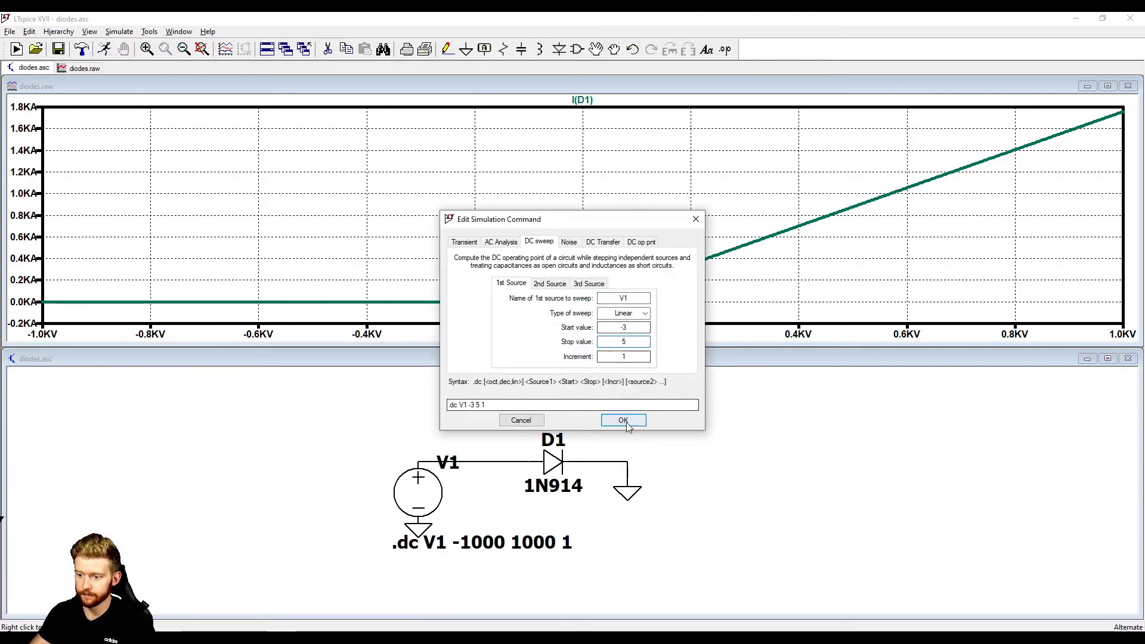
pyautogui.click(624, 421)
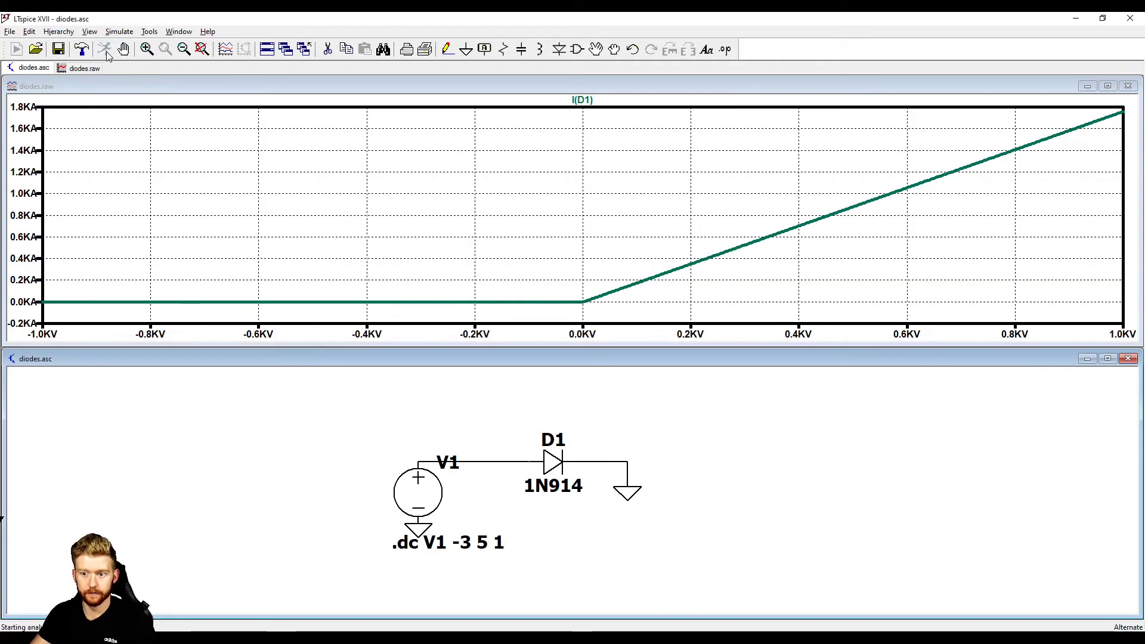